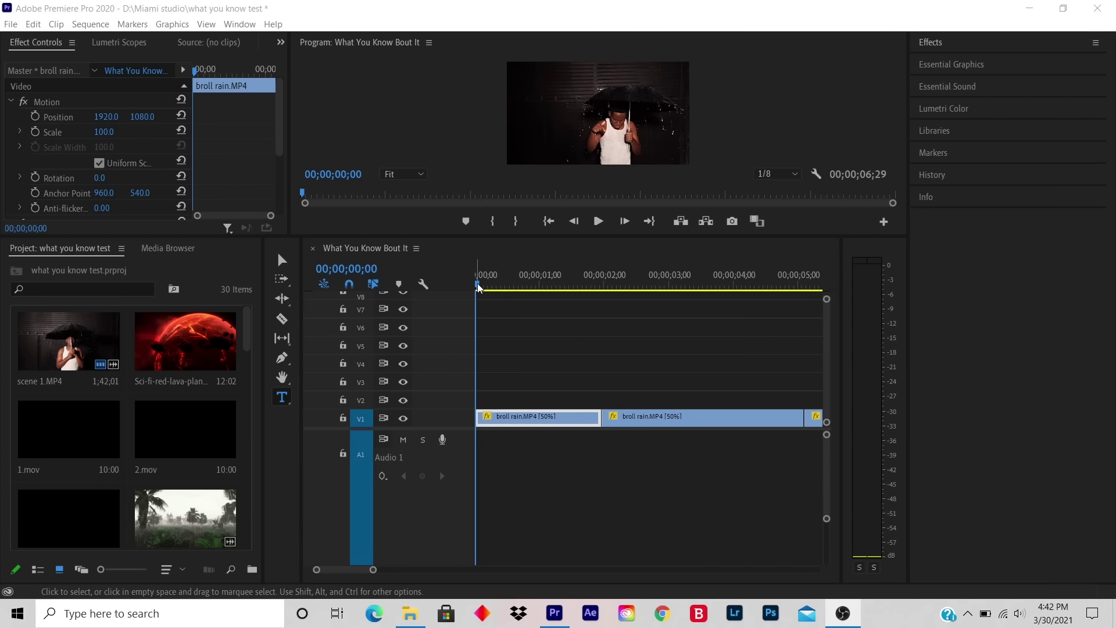
# Step: Place the Basic Title template from Essential Graphics Browse onto V3 above the rain b-roll
pyautogui.click(459, 285)
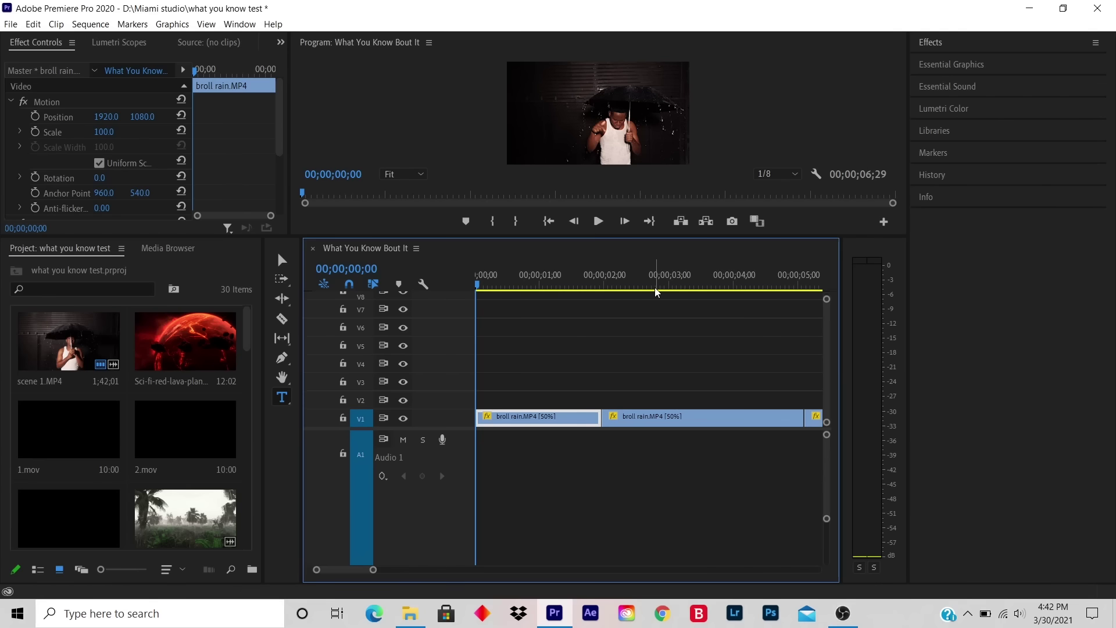
pyautogui.click(933, 67)
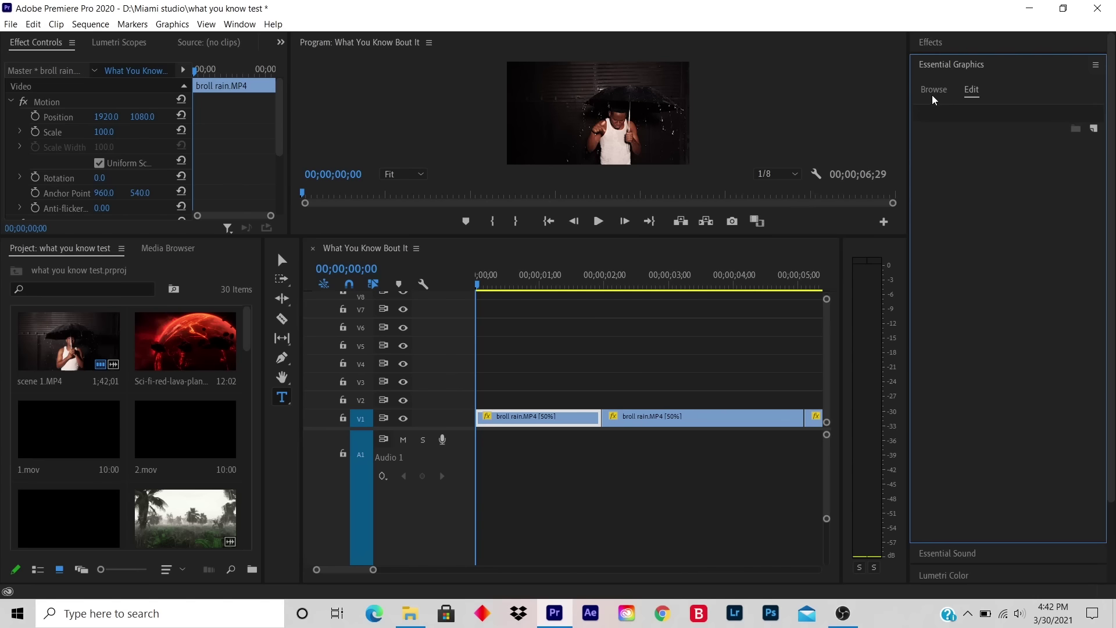
pyautogui.click(933, 92)
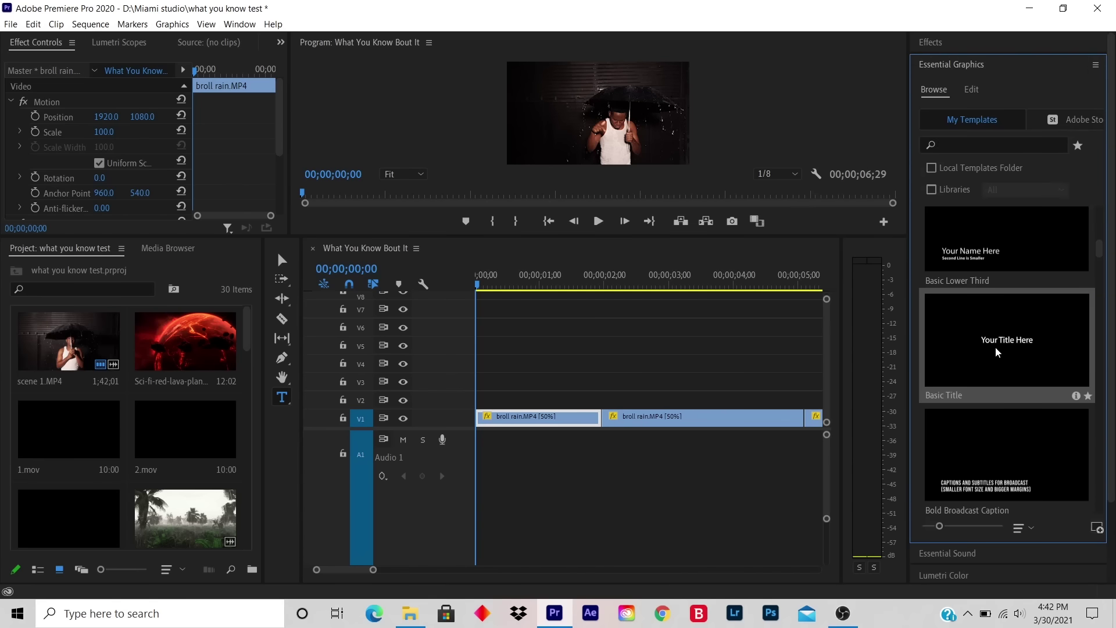
pyautogui.moveTo(1017, 340); pyautogui.dragTo(420, 389)
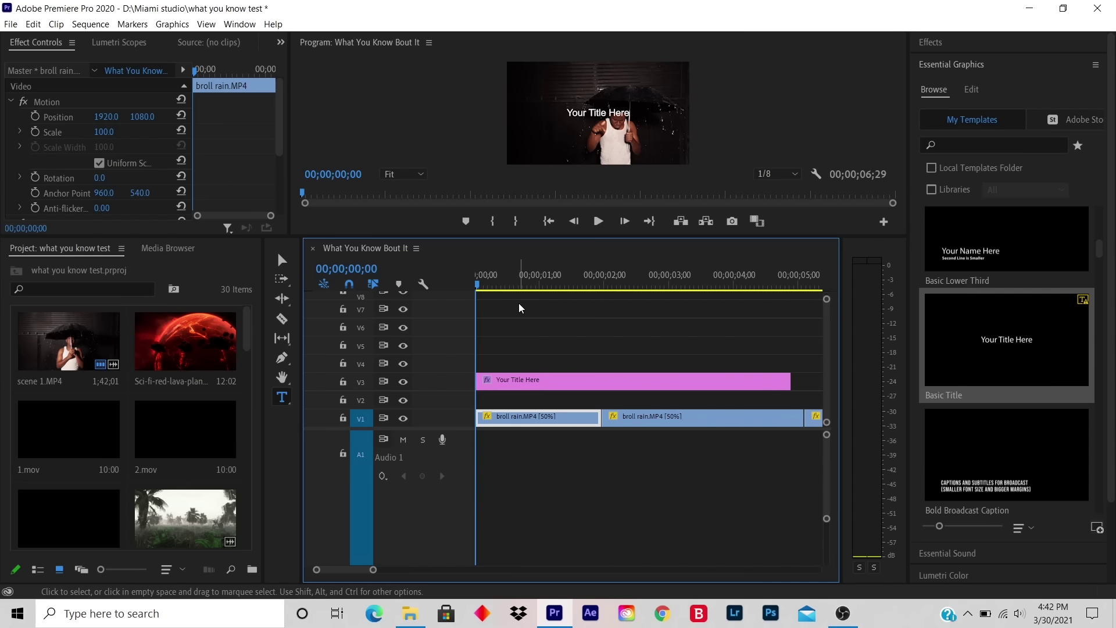
# Step: Replace the placeholder 'Your Title Here' with MONEY MERV using the Type Tool
pyautogui.click(282, 398)
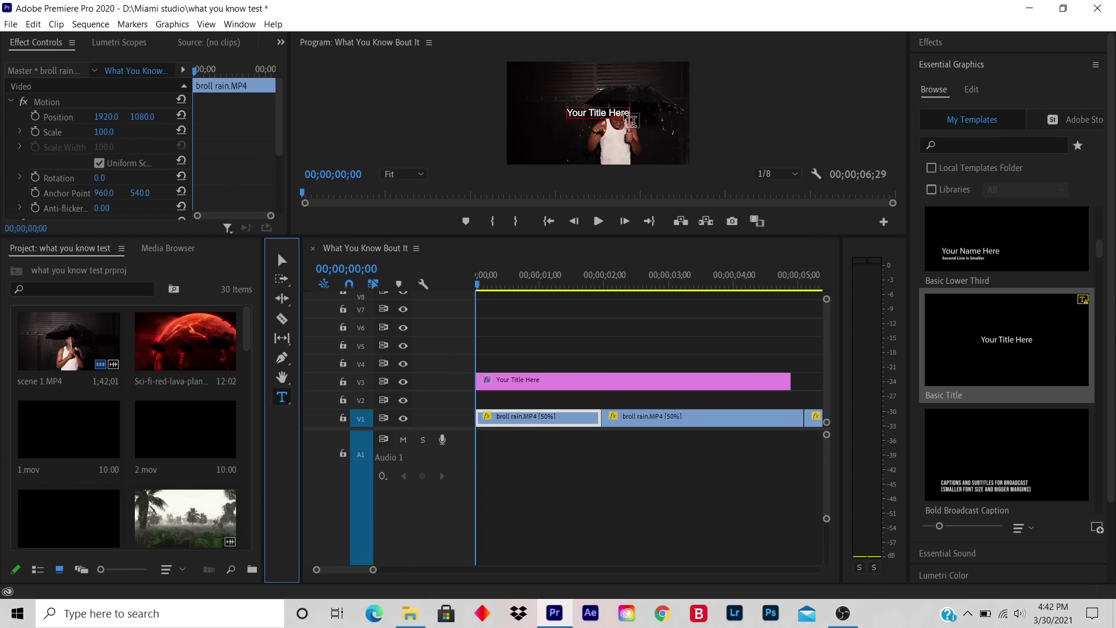
pyautogui.click(631, 120)
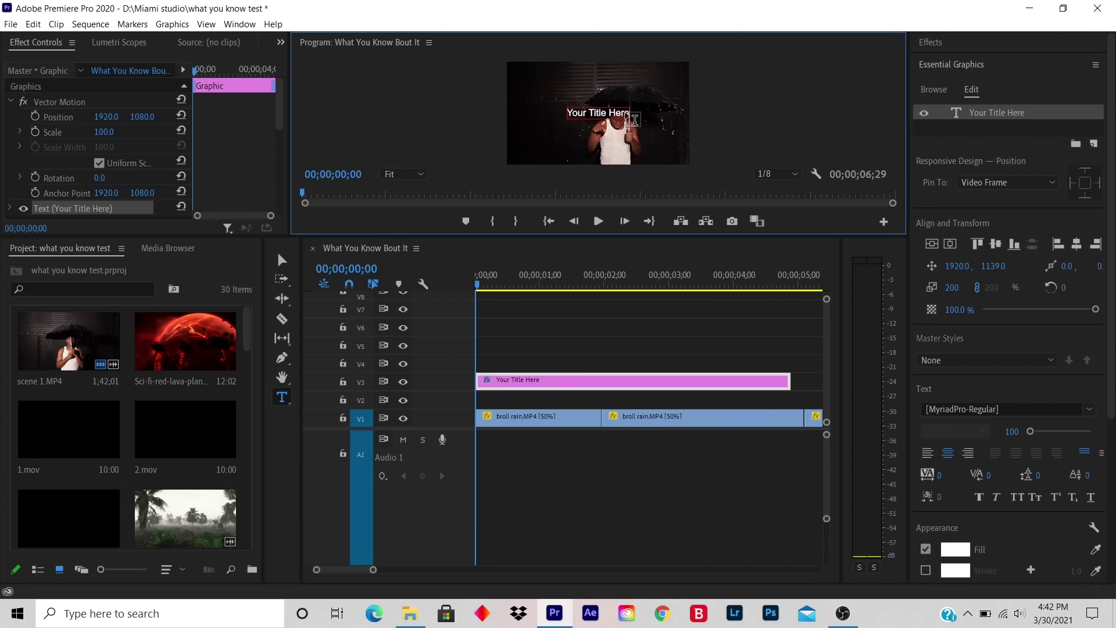
pyautogui.press('BackSpace')
pyautogui.press('BackSpace')
pyautogui.press('BackSpace')
pyautogui.press('BackSpace')
pyautogui.press('BackSpace')
pyautogui.press('BackSpace')
pyautogui.press('BackSpace')
pyautogui.press('BackSpace')
pyautogui.press('BackSpace')
pyautogui.press('BackSpace')
pyautogui.press('BackSpace')
pyautogui.press('BackSpace')
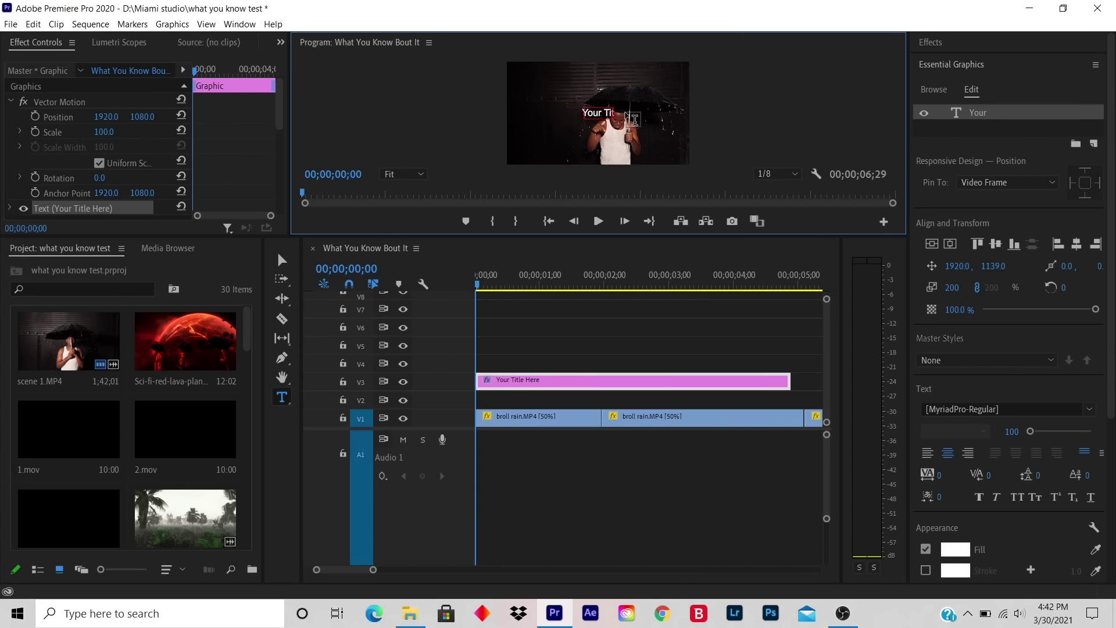
pyautogui.press('BackSpace')
pyautogui.press('BackSpace')
pyautogui.press('BackSpace')
pyautogui.write('MONEY MERV')
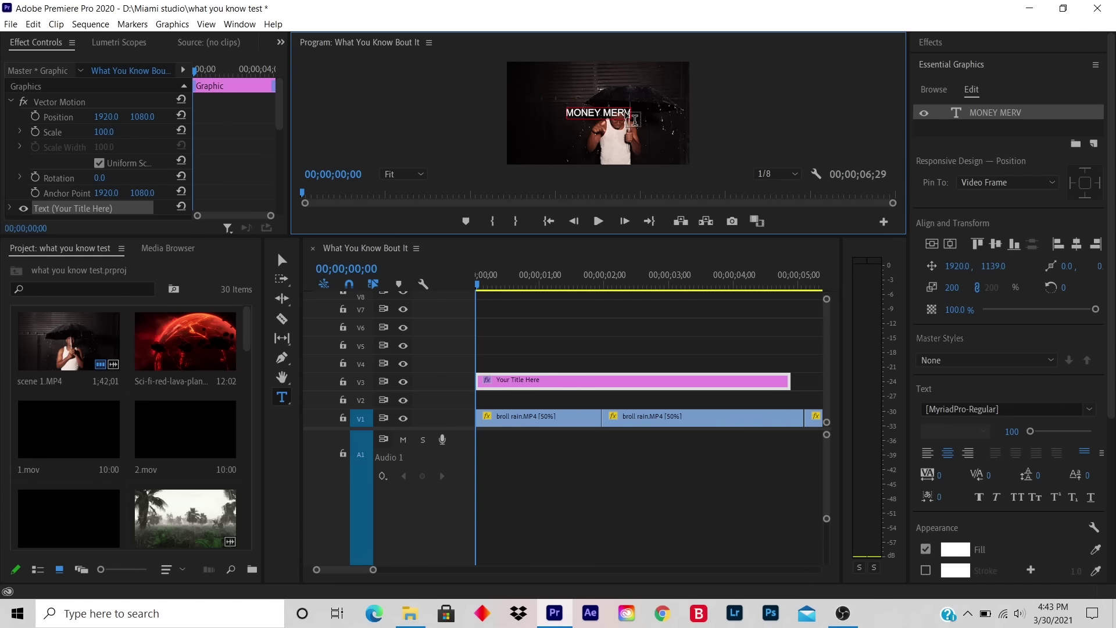
pyautogui.click(598, 222)
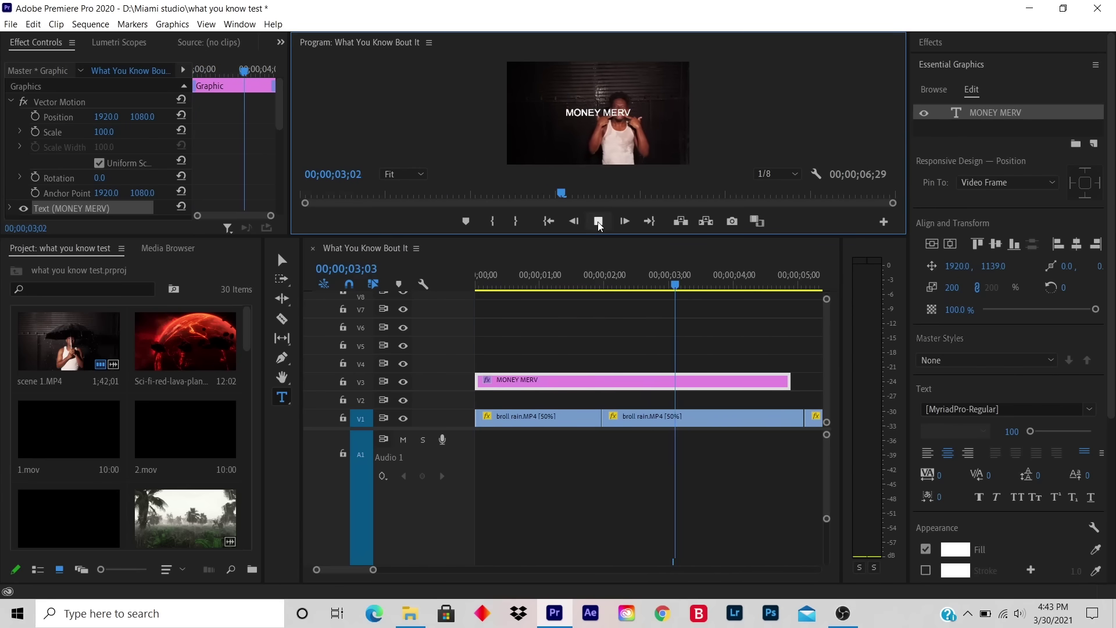
pyautogui.click(599, 221)
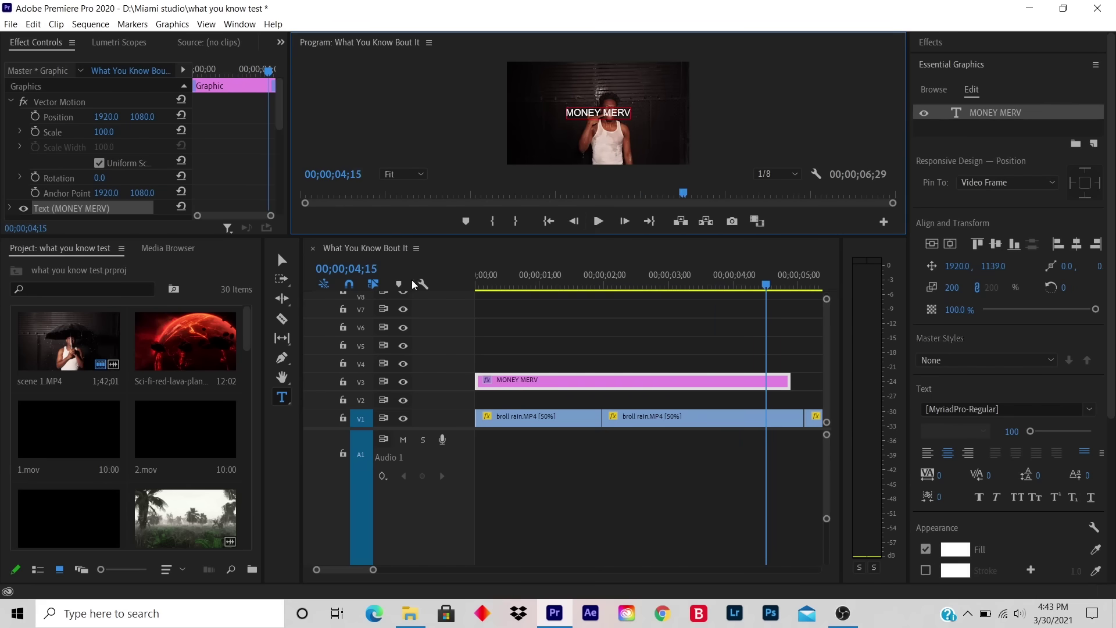
pyautogui.click(286, 322)
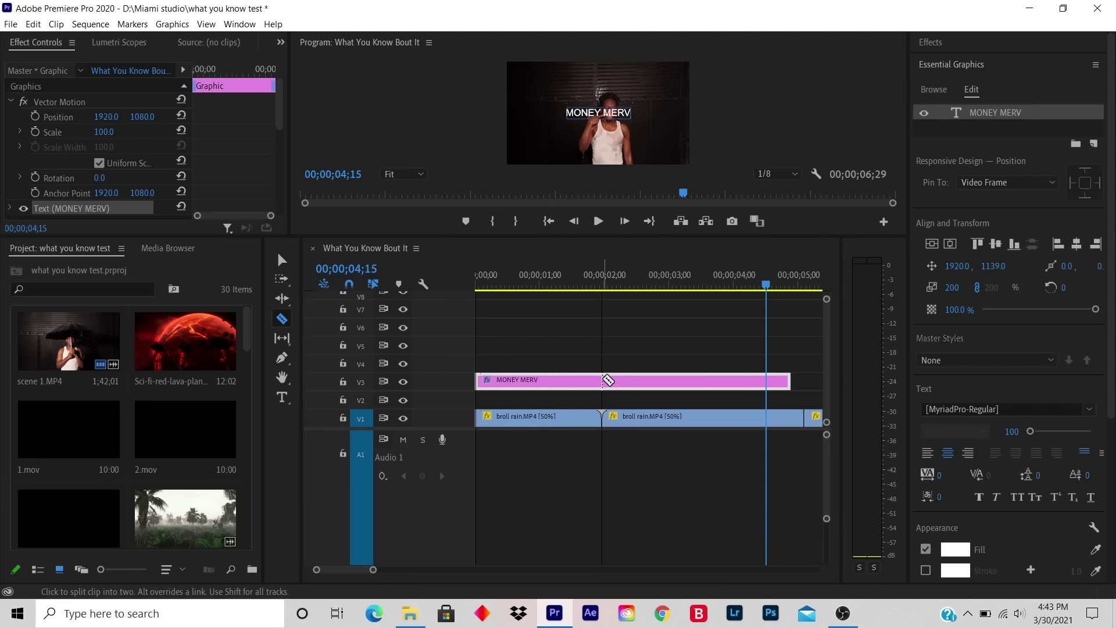
pyautogui.click(607, 380)
pyautogui.click(281, 259)
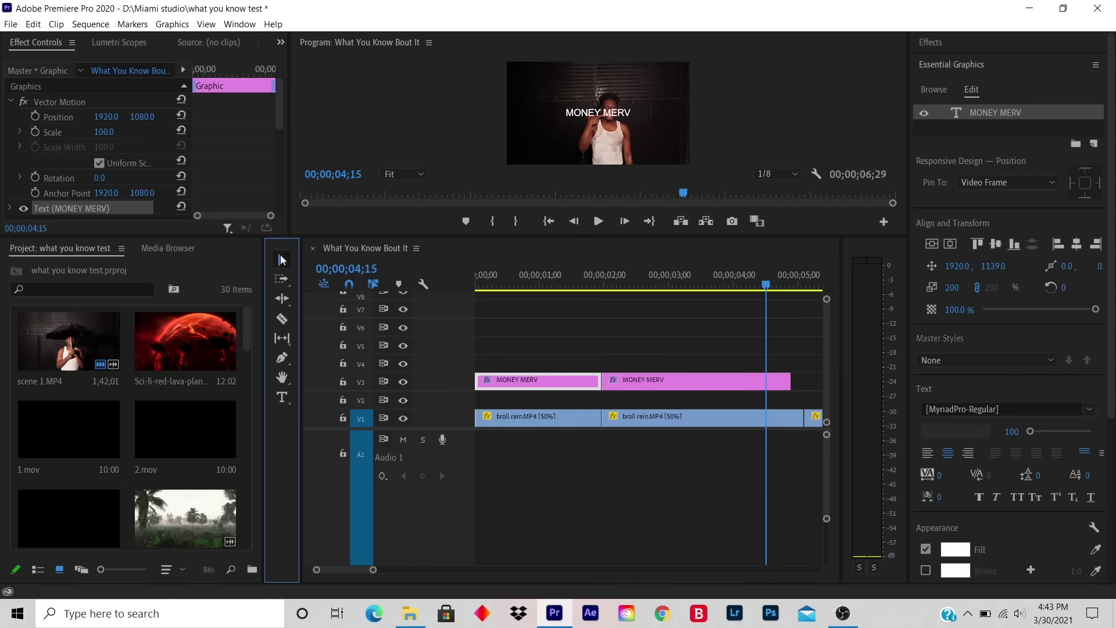
pyautogui.click(634, 380)
pyautogui.press('Delete')
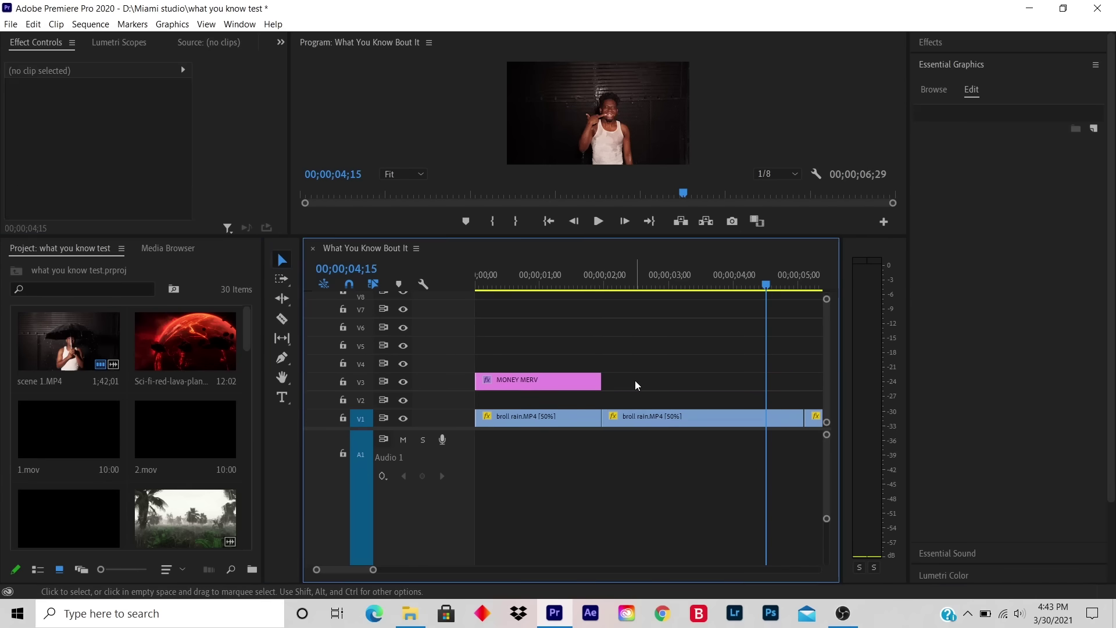
pyautogui.hotkey('ctrl', 'z')
pyautogui.hotkey('ctrl', 'z')
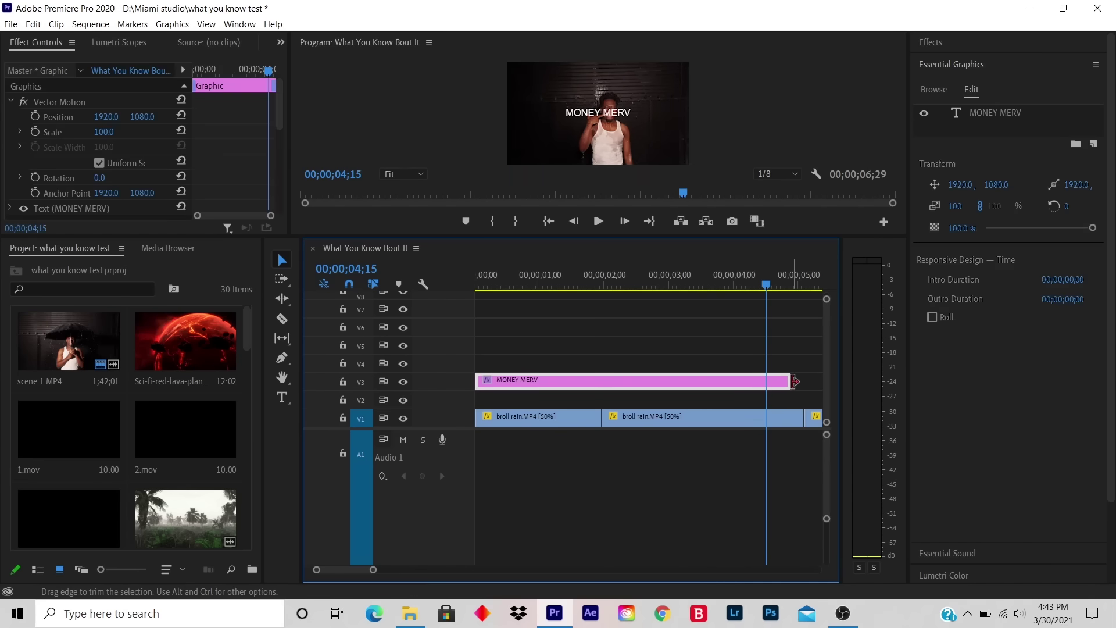
# Step: Trim the title clip to end just before 1 second, then preview from the sequence start
pyautogui.moveTo(794, 381); pyautogui.dragTo(527, 389)
pyautogui.click(511, 284)
pyautogui.moveTo(510, 285); pyautogui.dragTo(406, 288)
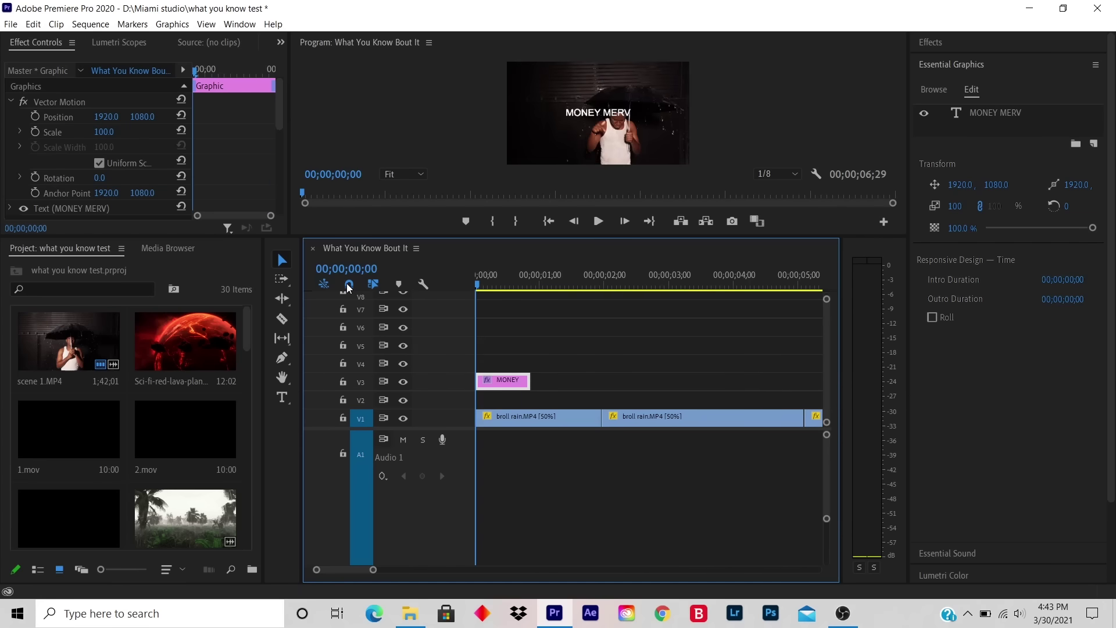
pyautogui.click(598, 221)
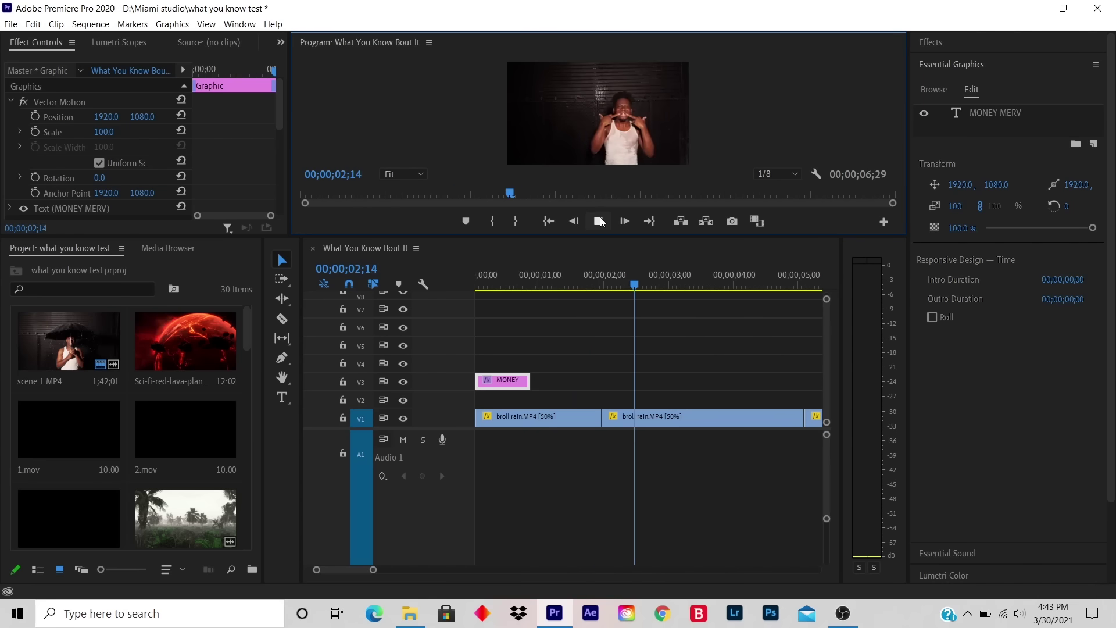
pyautogui.click(598, 220)
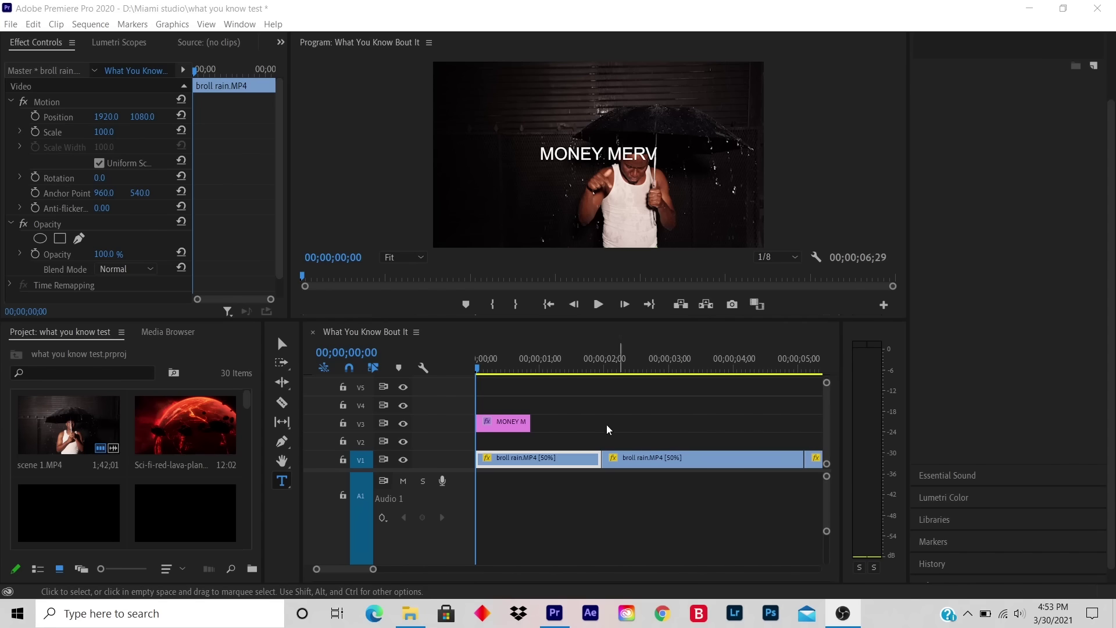
# Step: Select the MONEY MERV clip and highlight its letters with the Type Tool
pyautogui.click(516, 425)
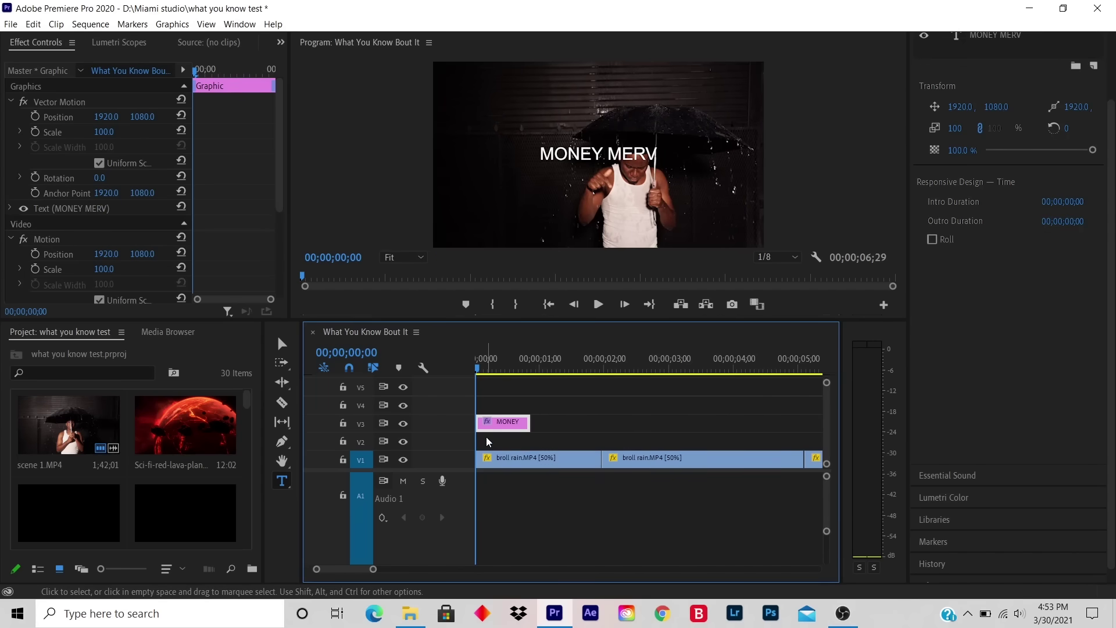
pyautogui.click(281, 482)
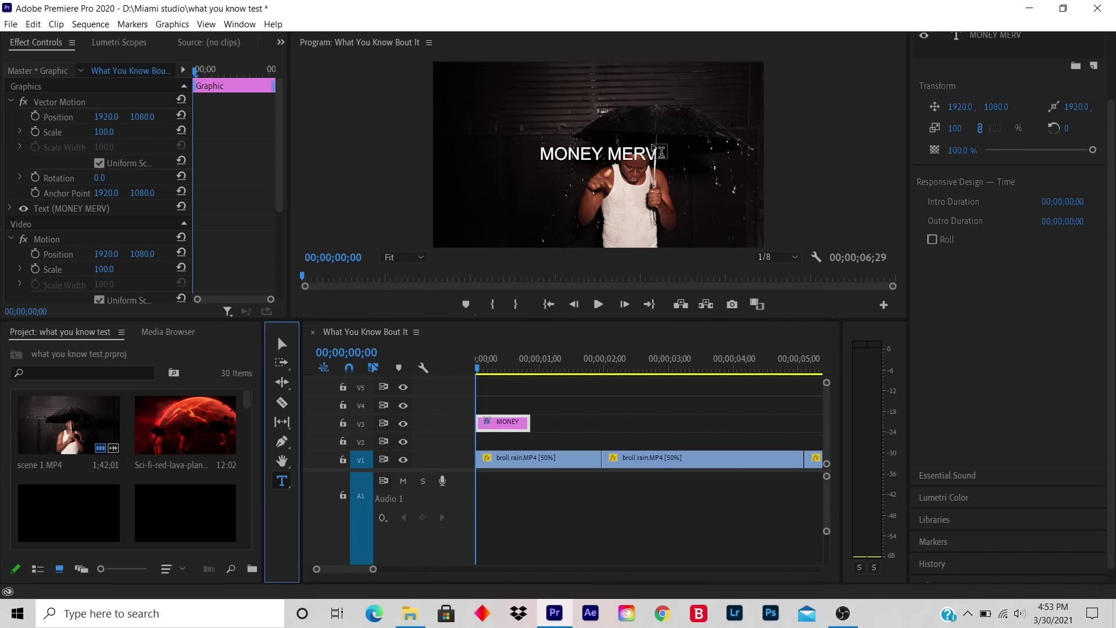
pyautogui.moveTo(661, 157); pyautogui.dragTo(536, 156)
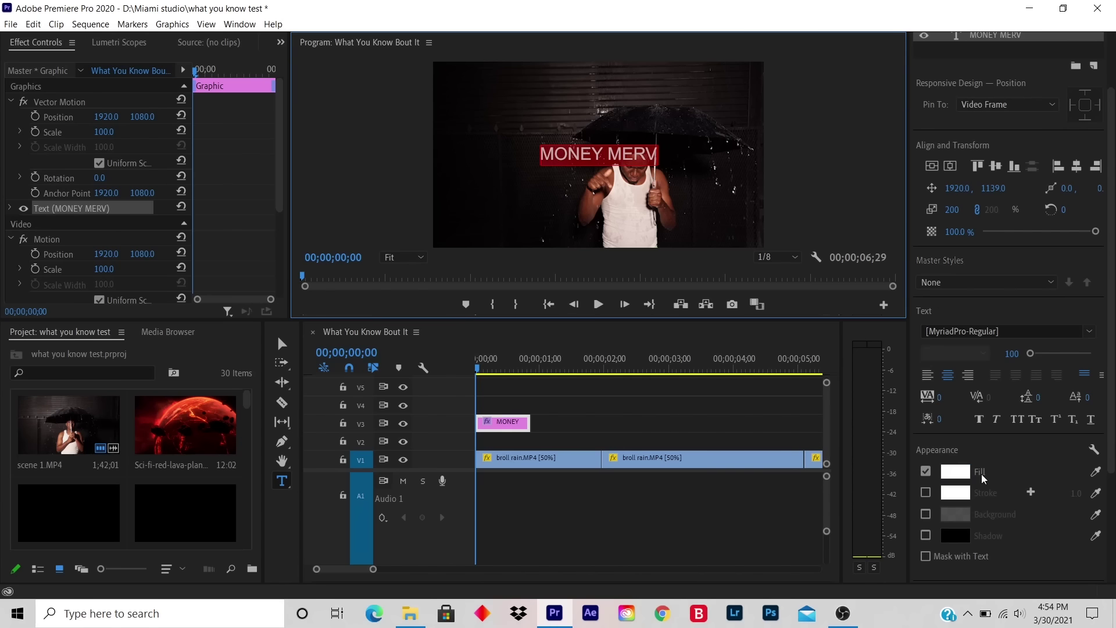
# Step: Change the title's fill colour from white to teal 287182
pyautogui.click(959, 475)
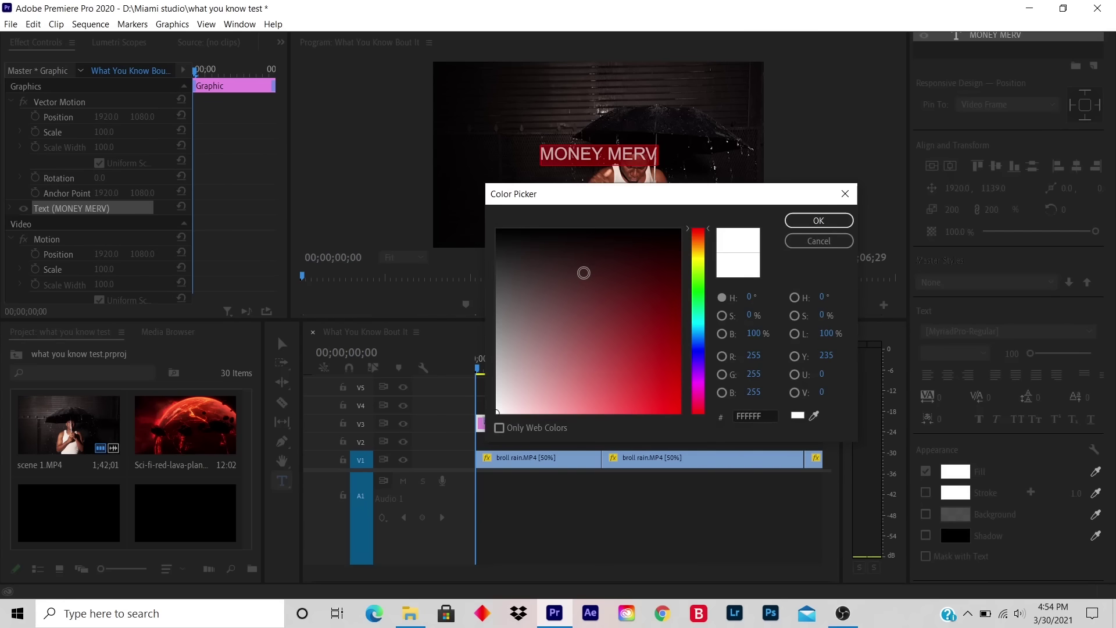
pyautogui.moveTo(584, 273)
pyautogui.mouseDown()
pyautogui.moveTo(557, 356)
pyautogui.moveTo(523, 366)
pyautogui.moveTo(541, 292)
pyautogui.moveTo(622, 259)
pyautogui.moveTo(657, 381)
pyautogui.moveTo(574, 351)
pyautogui.moveTo(513, 239)
pyautogui.moveTo(576, 237)
pyautogui.moveTo(637, 333)
pyautogui.moveTo(608, 374)
pyautogui.mouseUp()
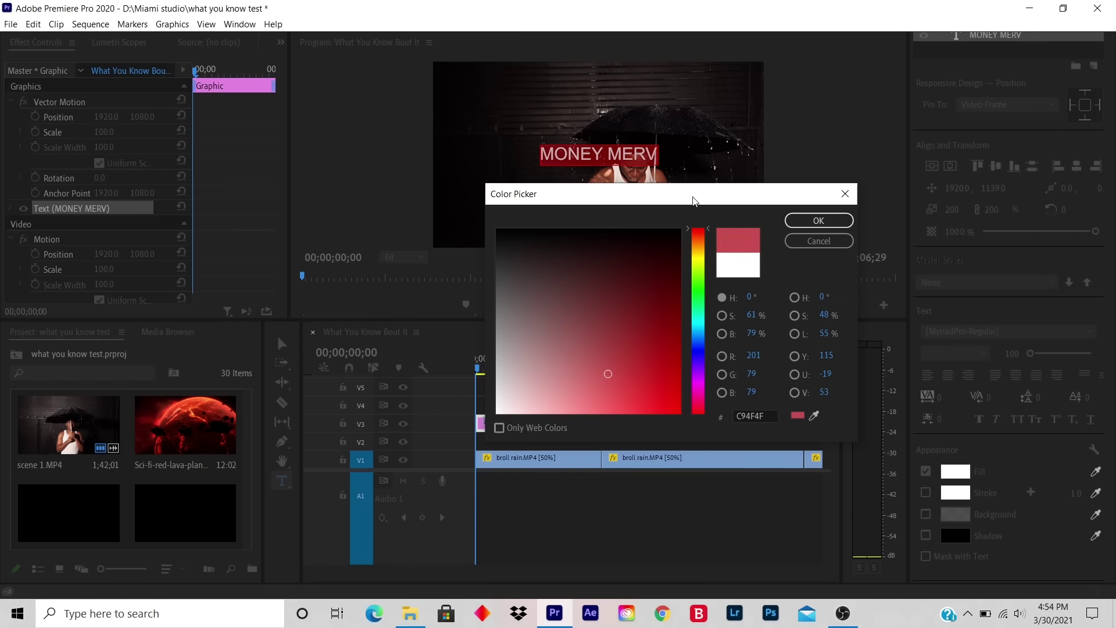
pyautogui.click(699, 232)
pyautogui.moveTo(699, 235); pyautogui.dragTo(701, 330)
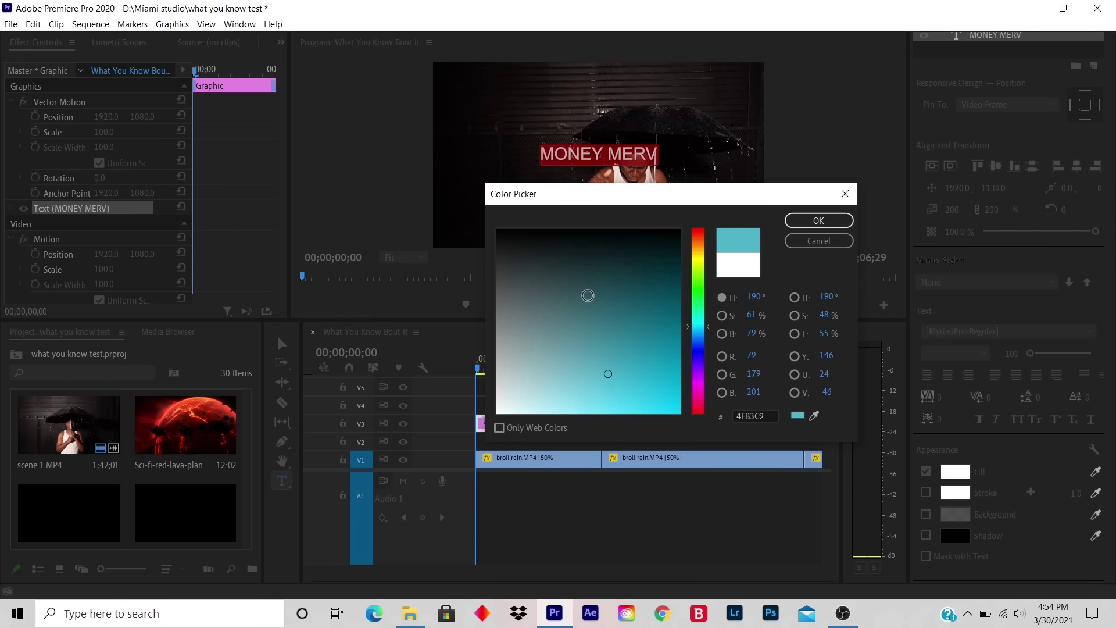
pyautogui.moveTo(587, 295)
pyautogui.mouseDown()
pyautogui.moveTo(560, 319)
pyautogui.moveTo(560, 266)
pyautogui.moveTo(635, 279)
pyautogui.moveTo(623, 322)
pyautogui.mouseUp()
pyautogui.click(838, 220)
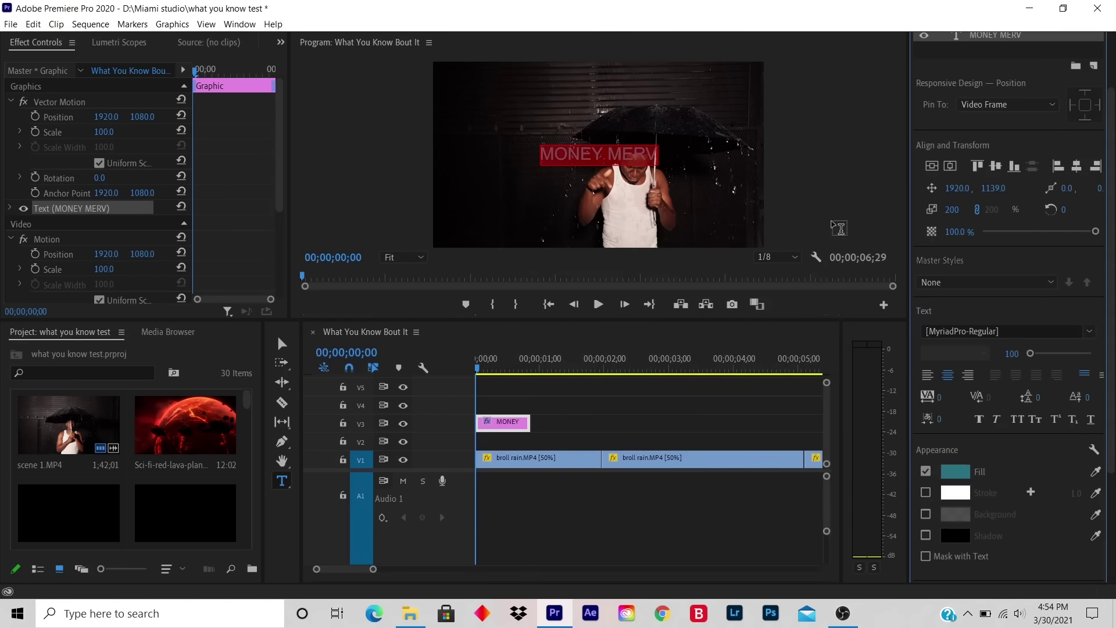
pyautogui.click(557, 459)
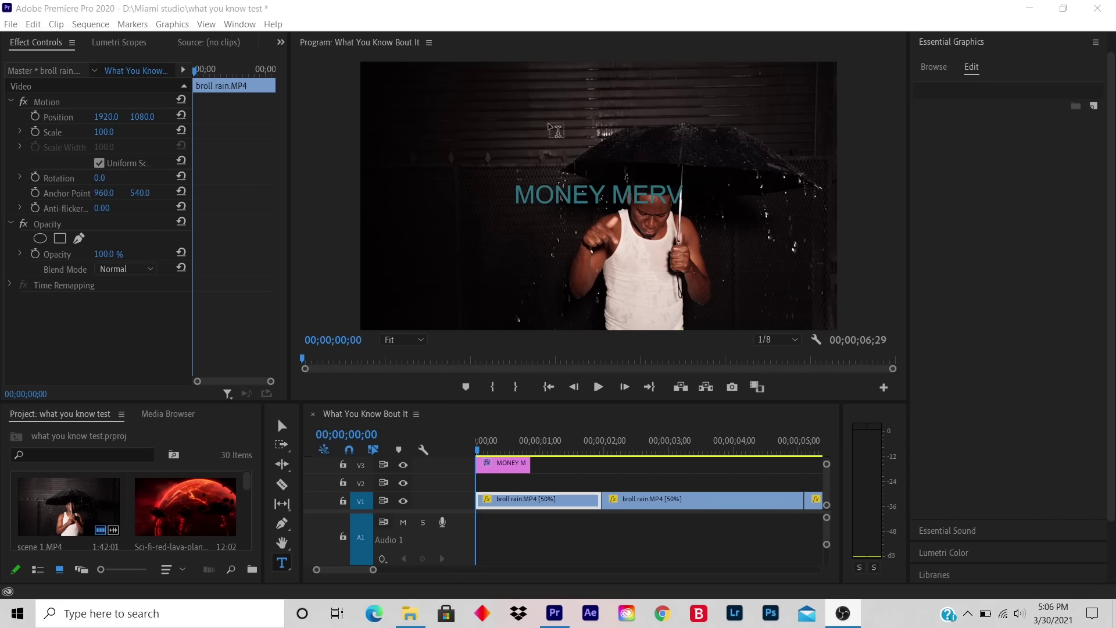
# Step: Reselect the MONEY MERV clip and highlight its text with the Type tool
pyautogui.click(505, 465)
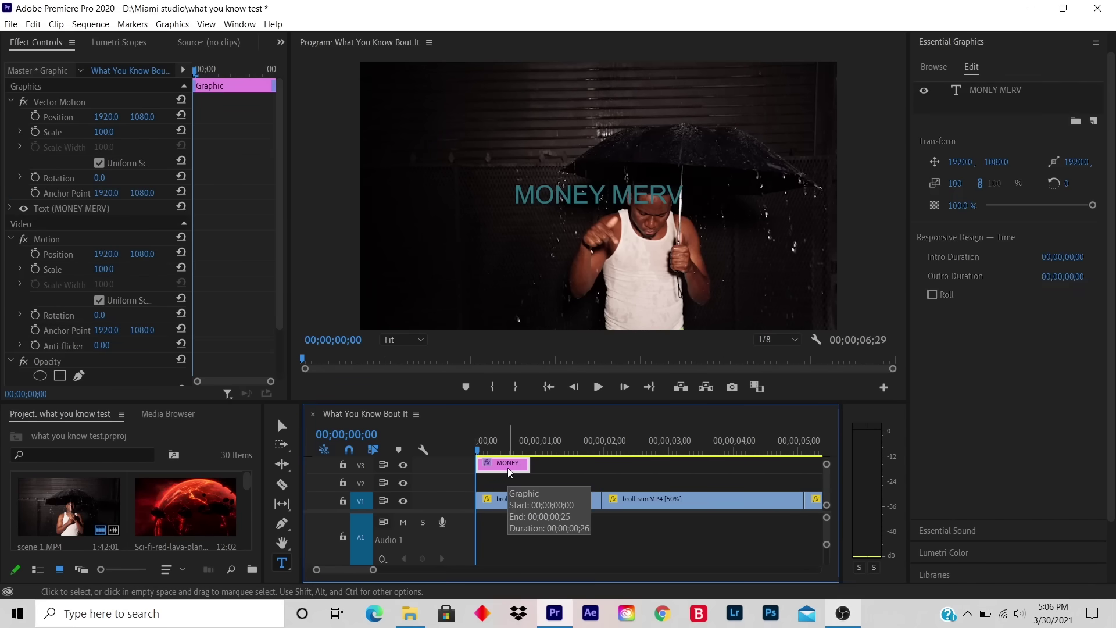
pyautogui.click(283, 565)
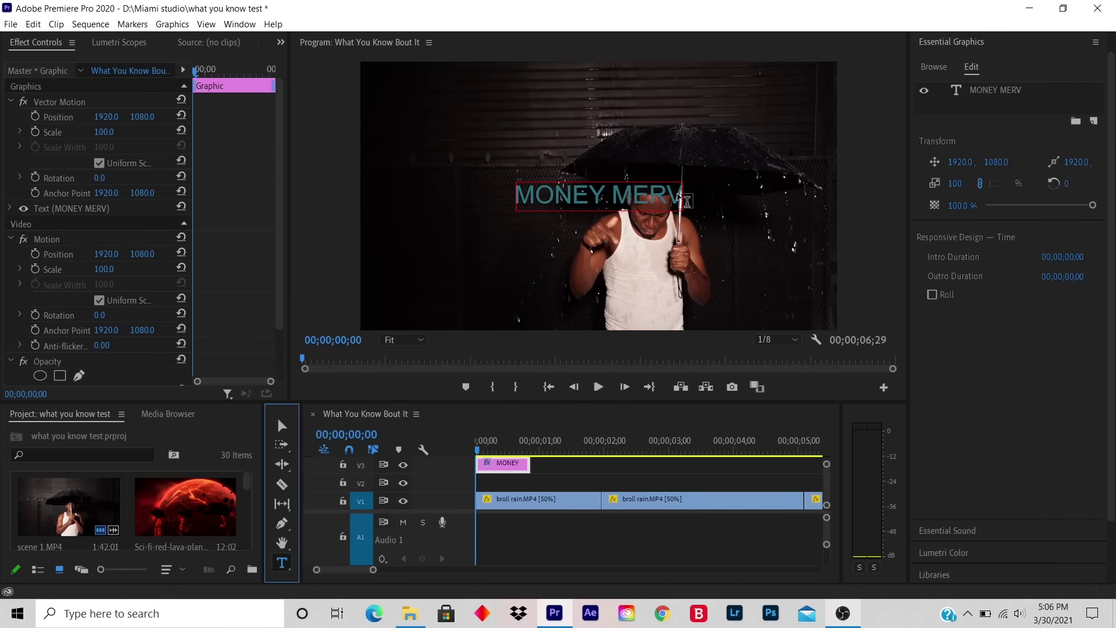
pyautogui.moveTo(685, 198); pyautogui.dragTo(532, 197)
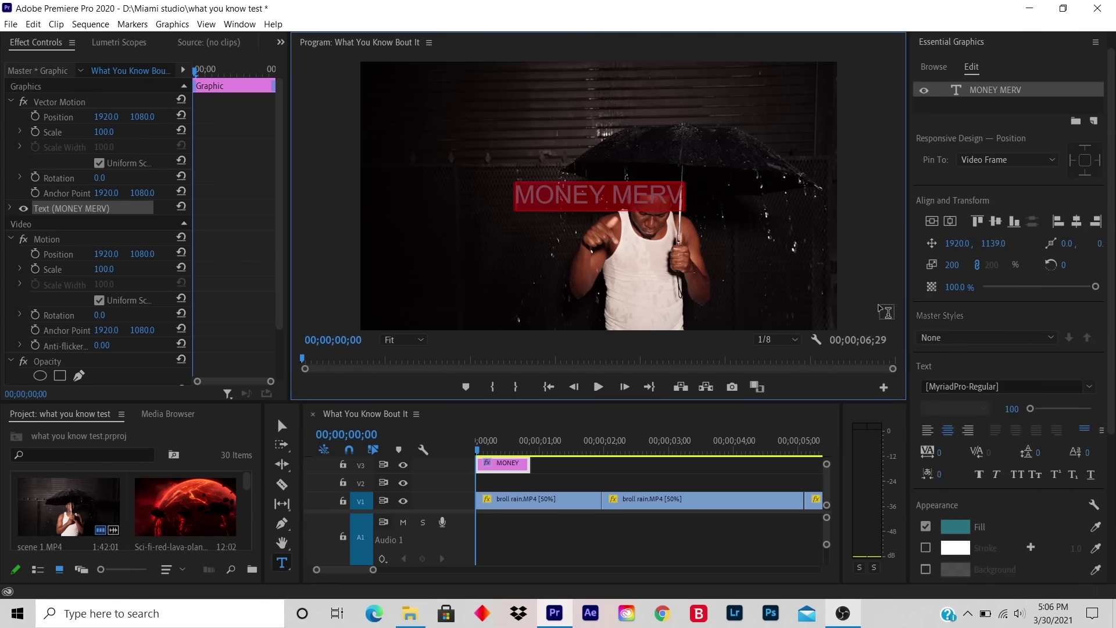
# Step: Set the title's font to The Beach in the Essential Graphics Text section
pyautogui.click(1089, 387)
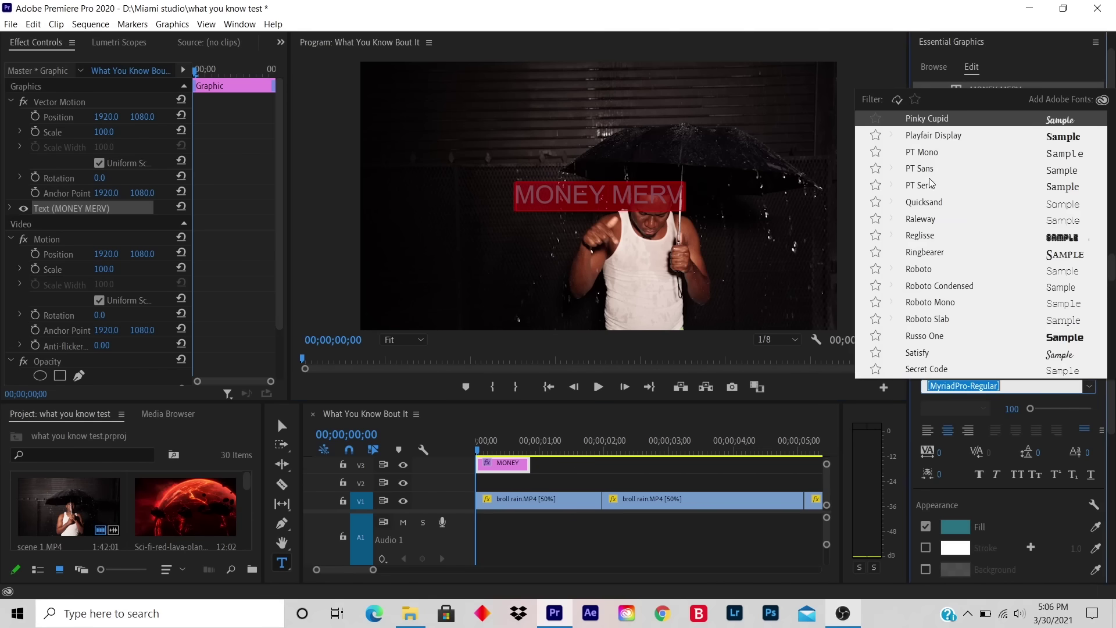
pyautogui.scroll(-7, 1030, 224)
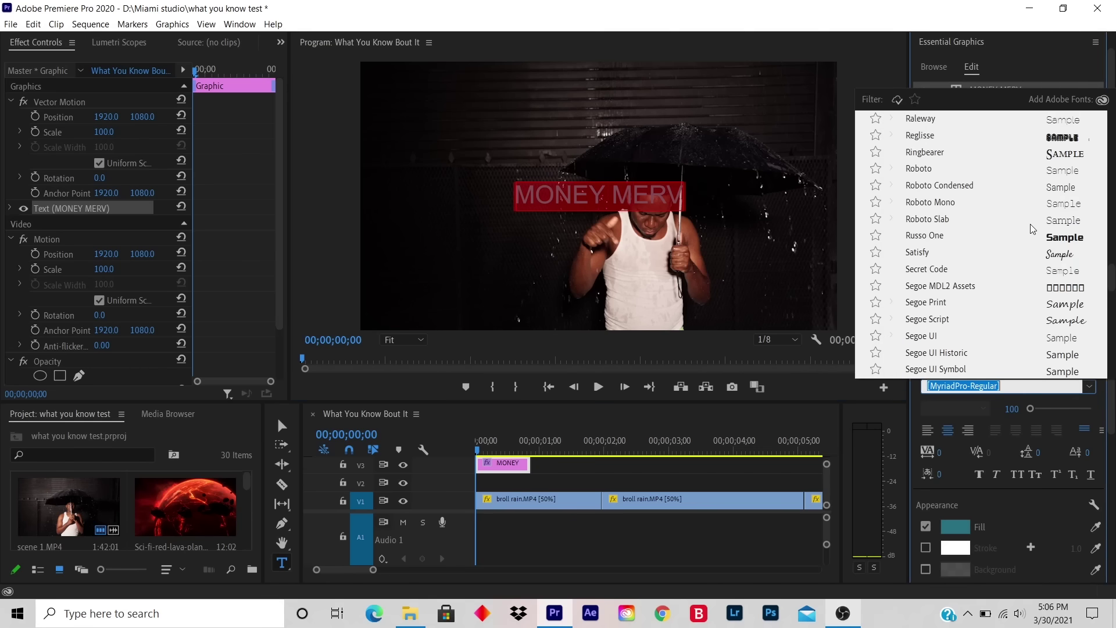
pyautogui.scroll(-2, 1030, 224)
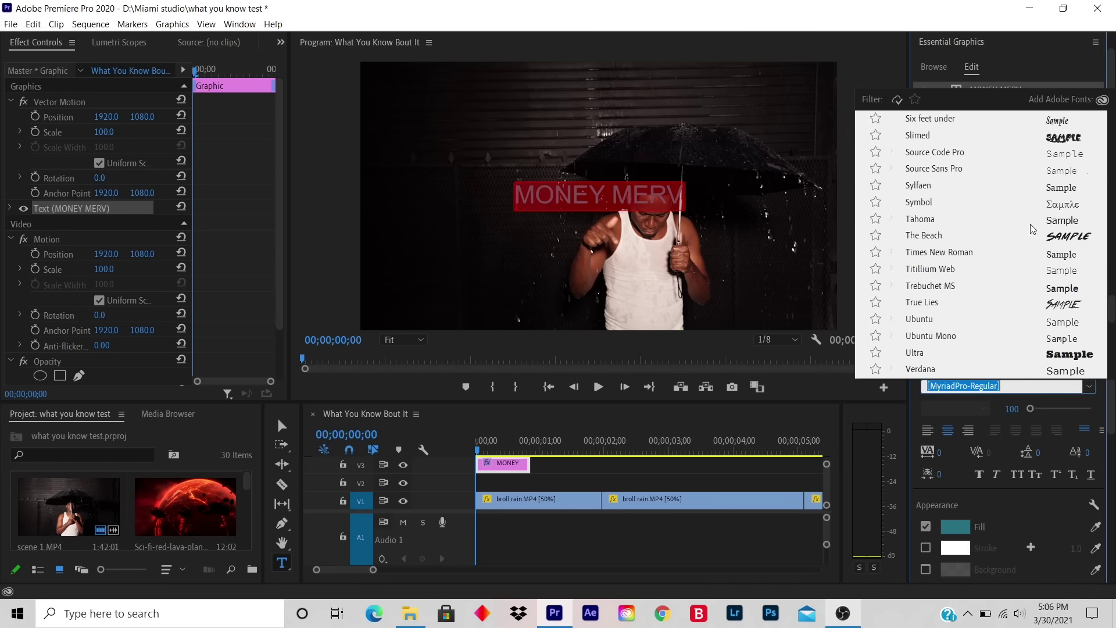
pyautogui.scroll(-1, 1030, 224)
pyautogui.scroll(-3, 1029, 224)
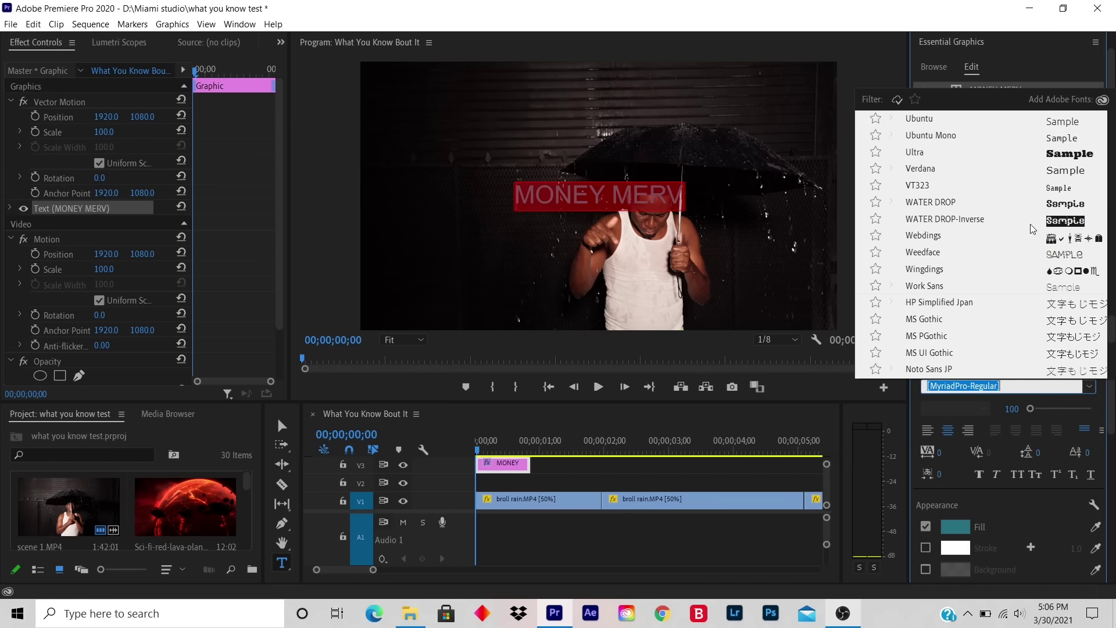
pyautogui.scroll(1, 1030, 224)
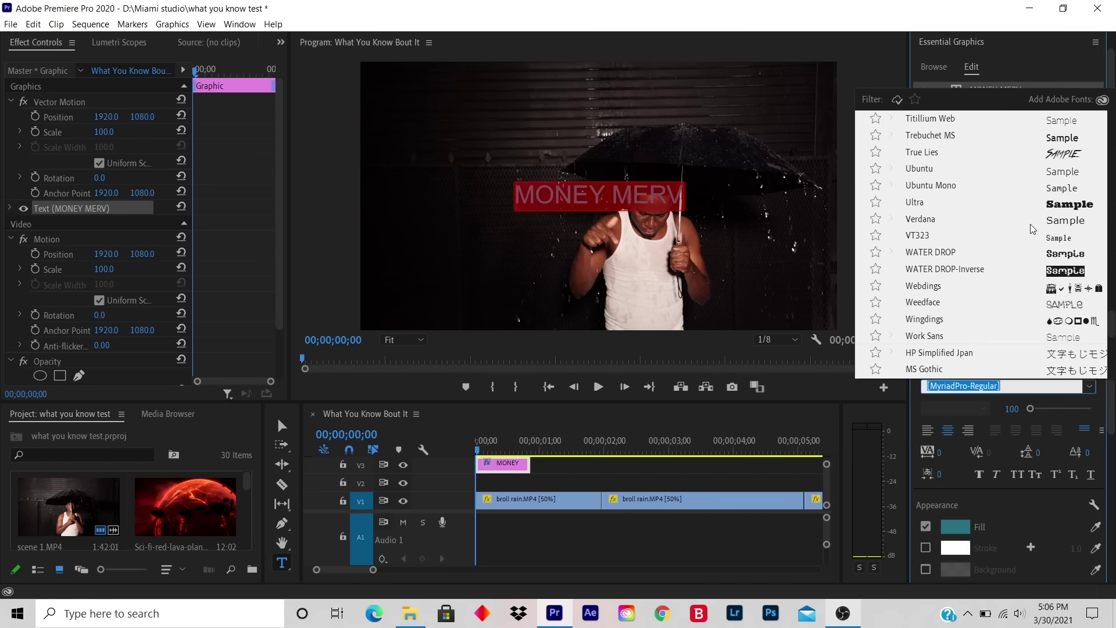
pyautogui.scroll(2, 1029, 224)
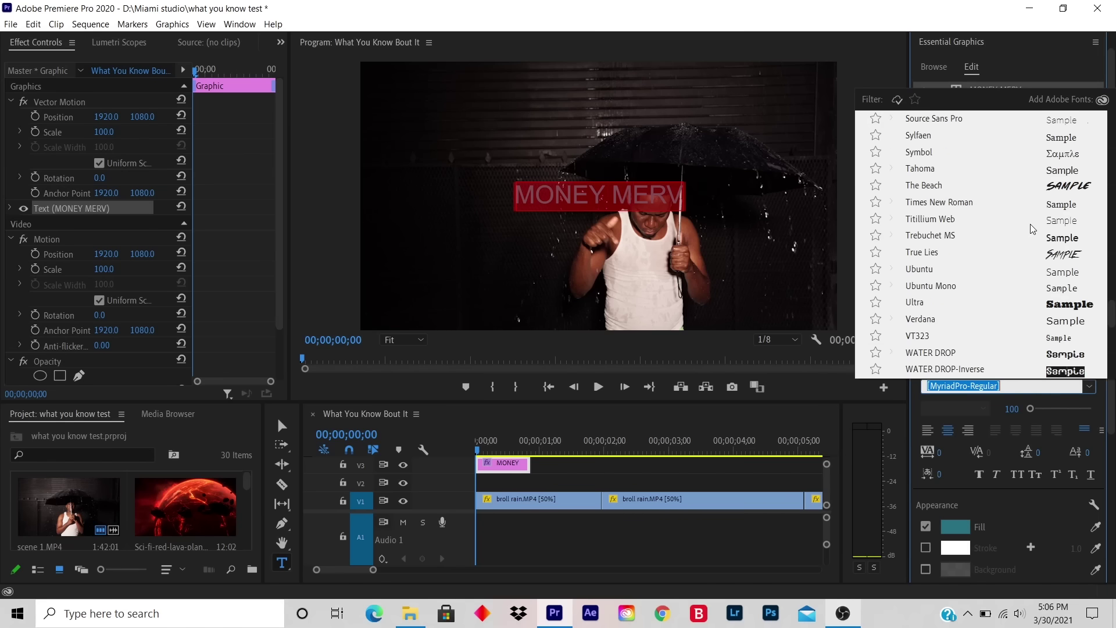
pyautogui.click(1074, 186)
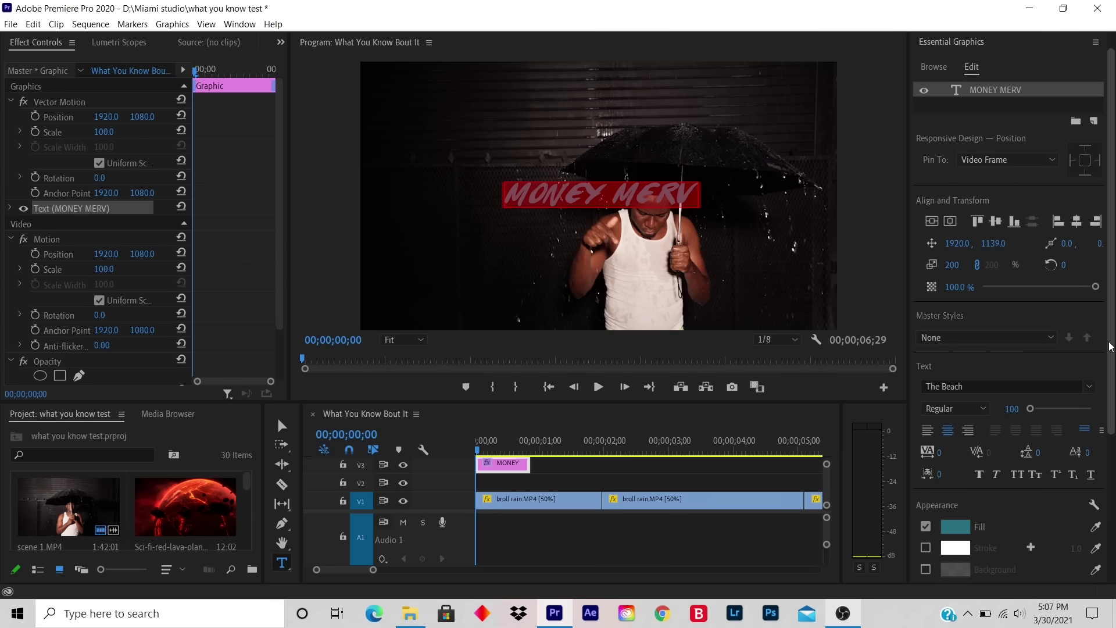
pyautogui.scroll(-3, 1016, 378)
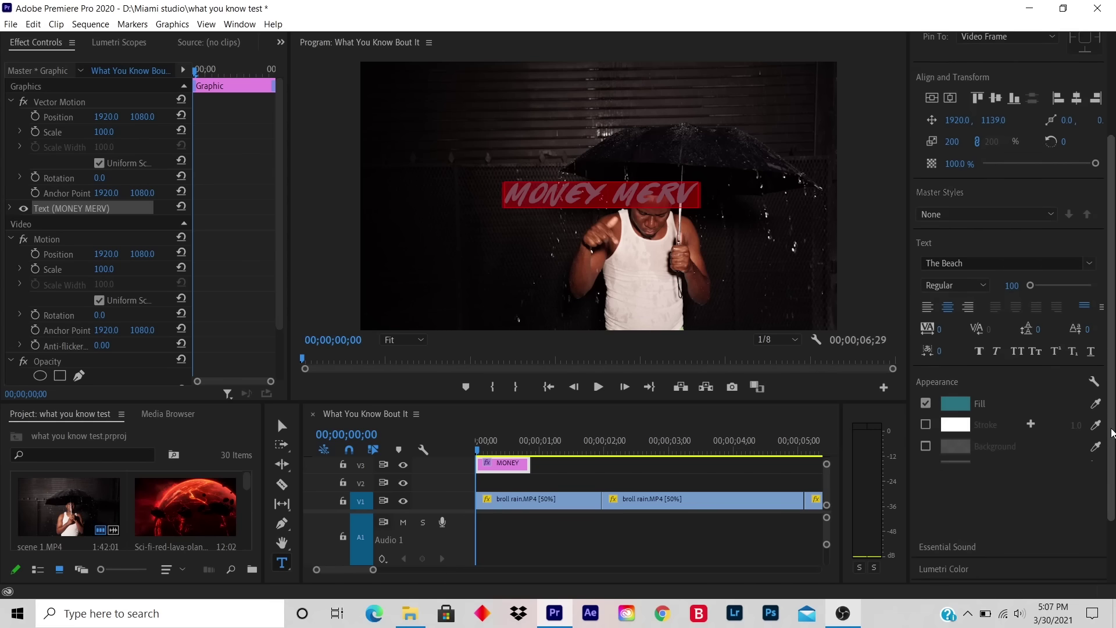
# Step: Enable a dark red B21414 stroke on the title with a width of 20
pyautogui.click(924, 426)
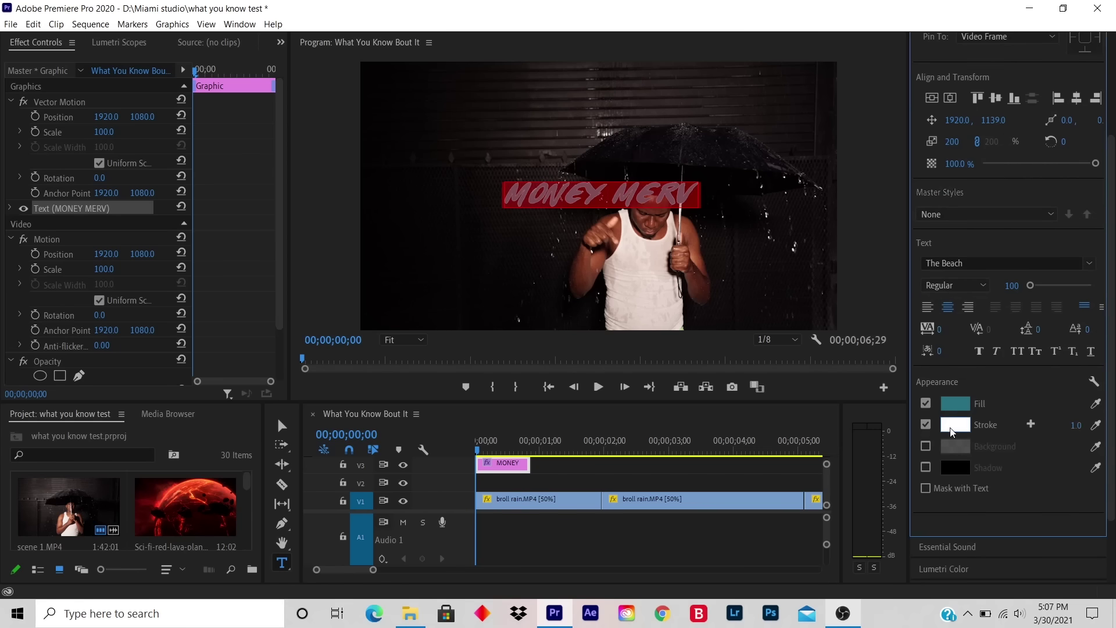
pyautogui.click(951, 432)
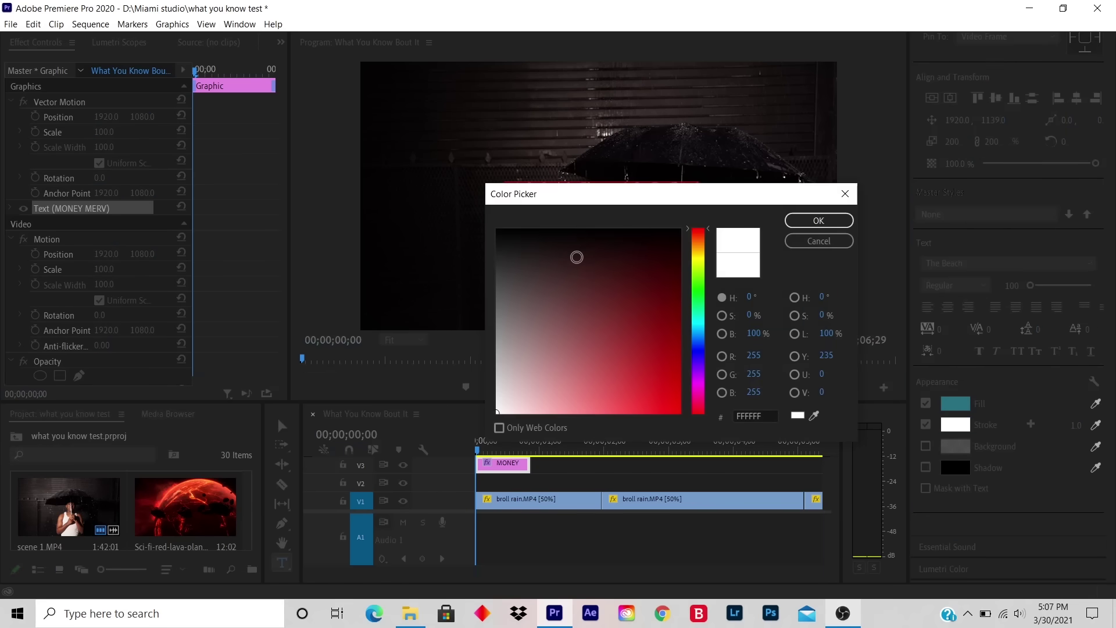
pyautogui.moveTo(649, 282); pyautogui.dragTo(660, 357)
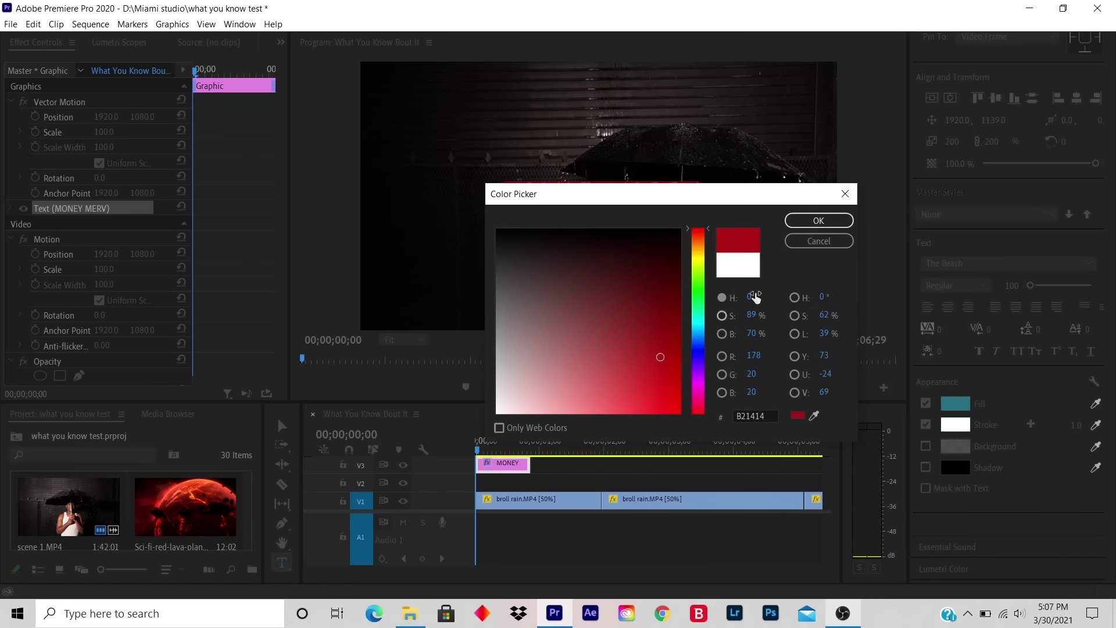
pyautogui.click(817, 221)
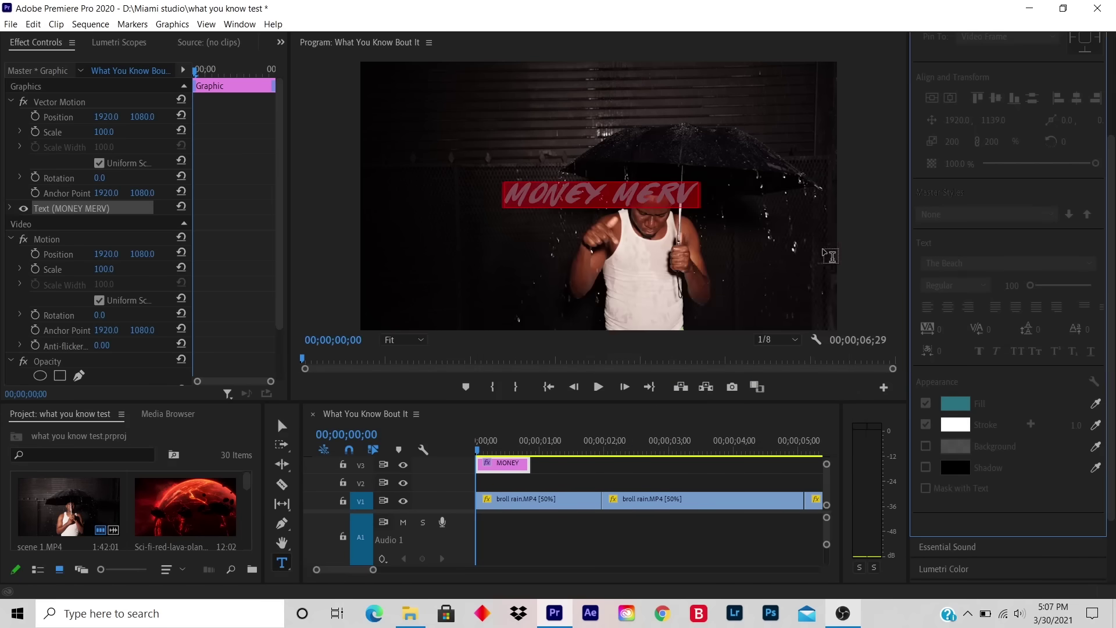
pyautogui.click(1072, 425)
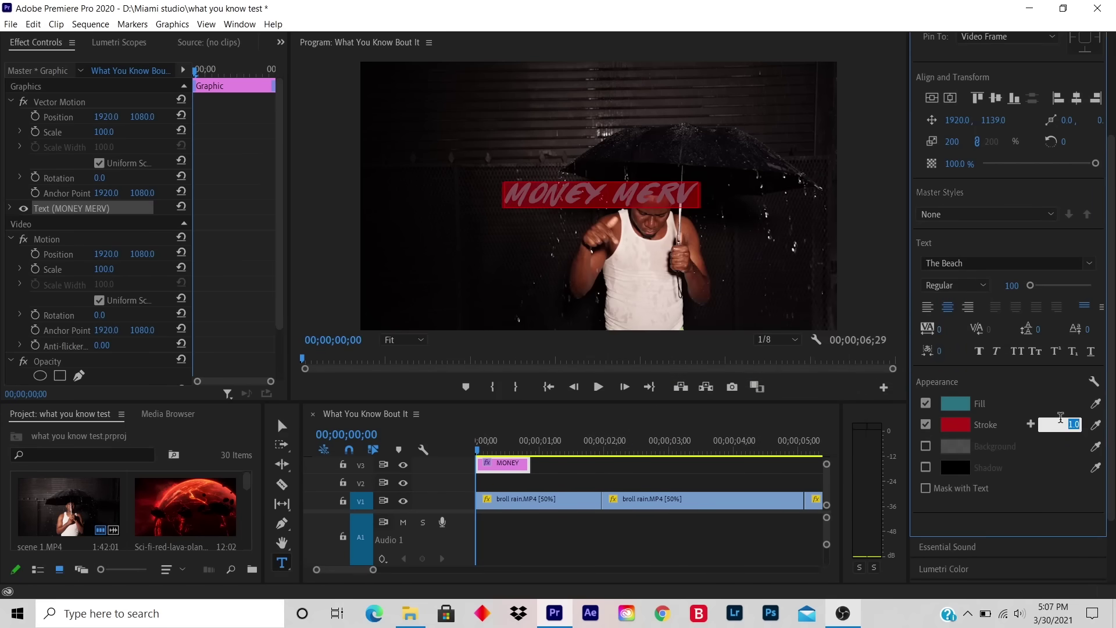
pyautogui.write('20')
pyautogui.press('Return')
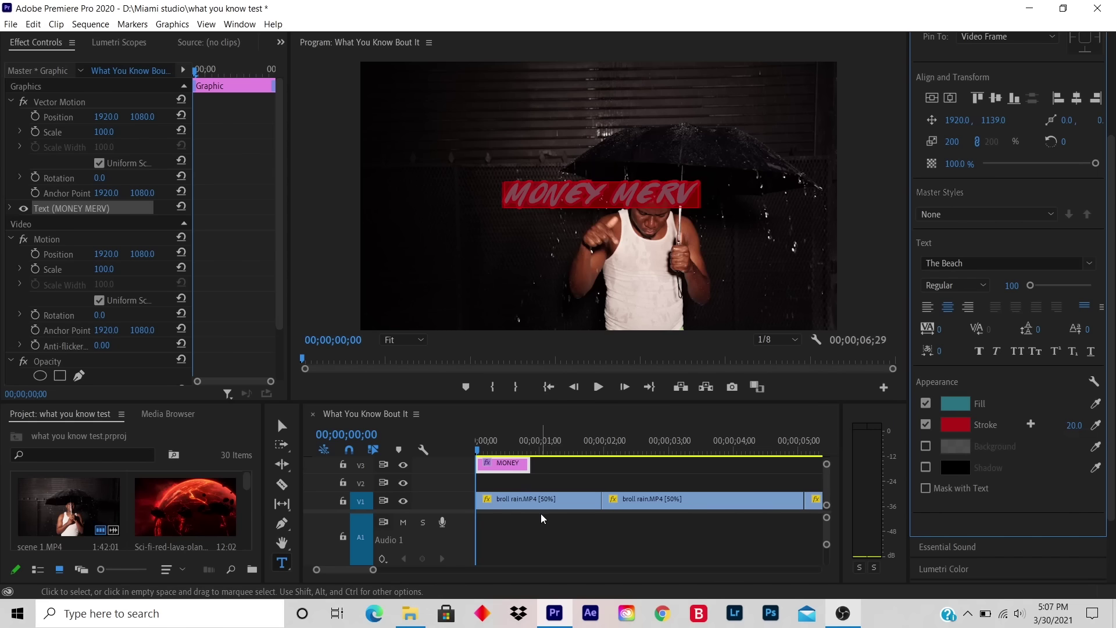
# Step: Extend the end of the MONEY MERV clip on V3 to lengthen it
pyautogui.click(548, 499)
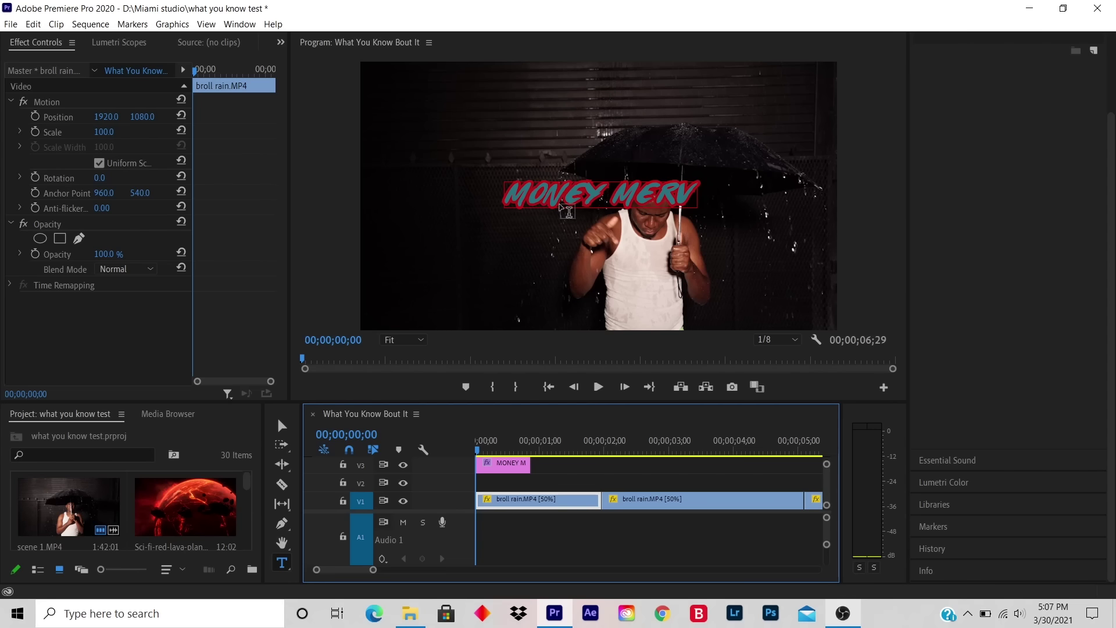
pyautogui.moveTo(103, 132); pyautogui.dragTo(120, 132)
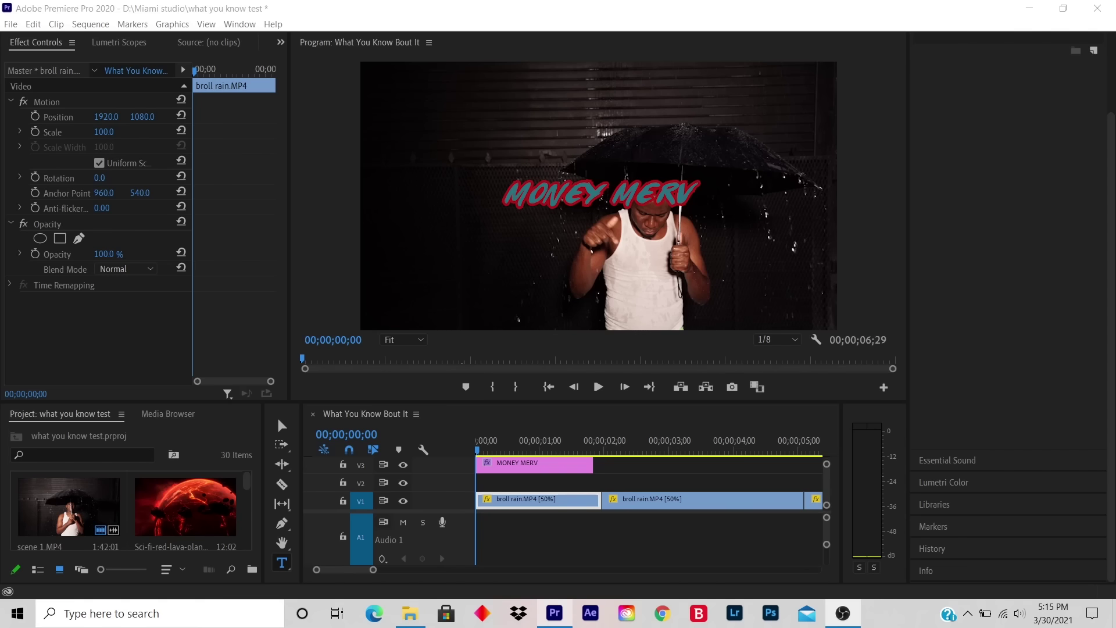
pyautogui.click(601, 388)
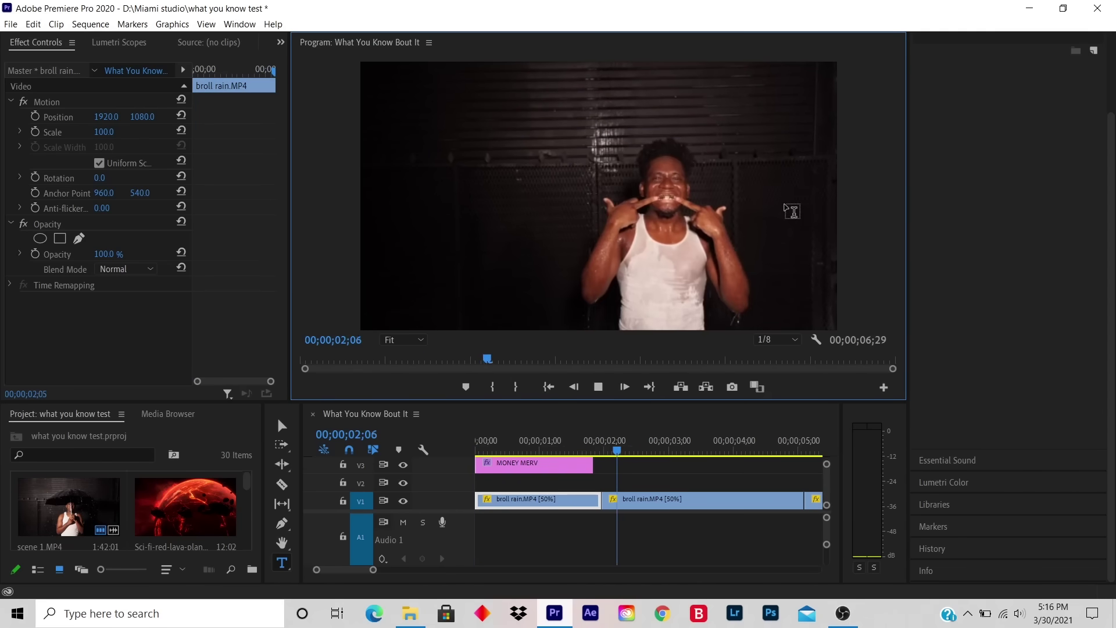
pyautogui.click(599, 386)
pyautogui.click(771, 454)
pyautogui.moveTo(771, 454); pyautogui.dragTo(376, 443)
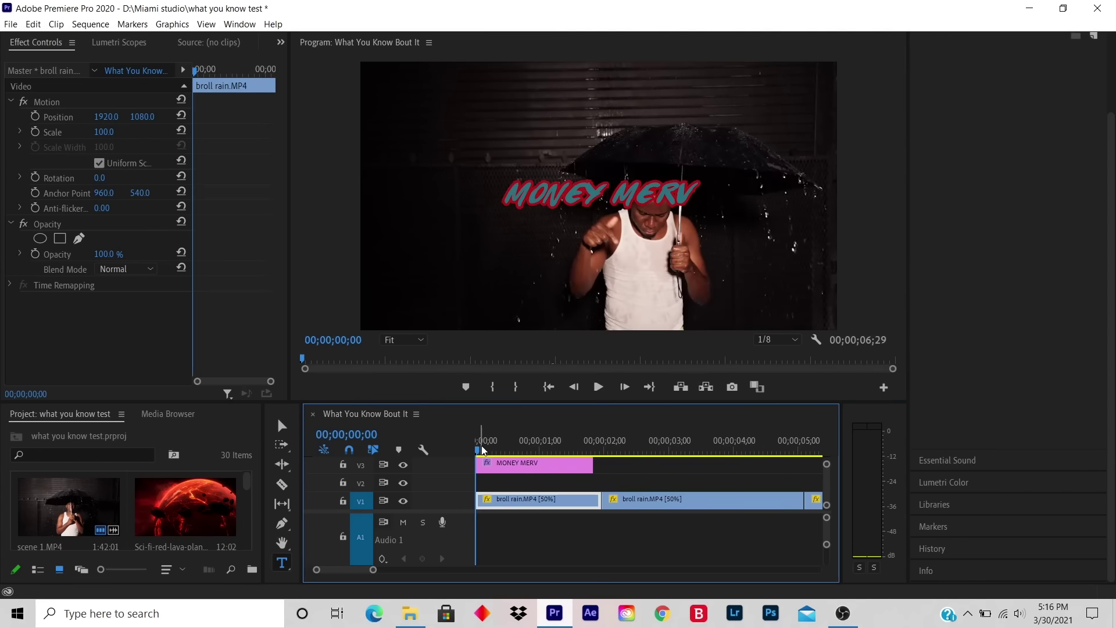
# Step: Set the title's Scale to 0 and add Position and Scale keyframes at 00;00;00;00
pyautogui.click(496, 463)
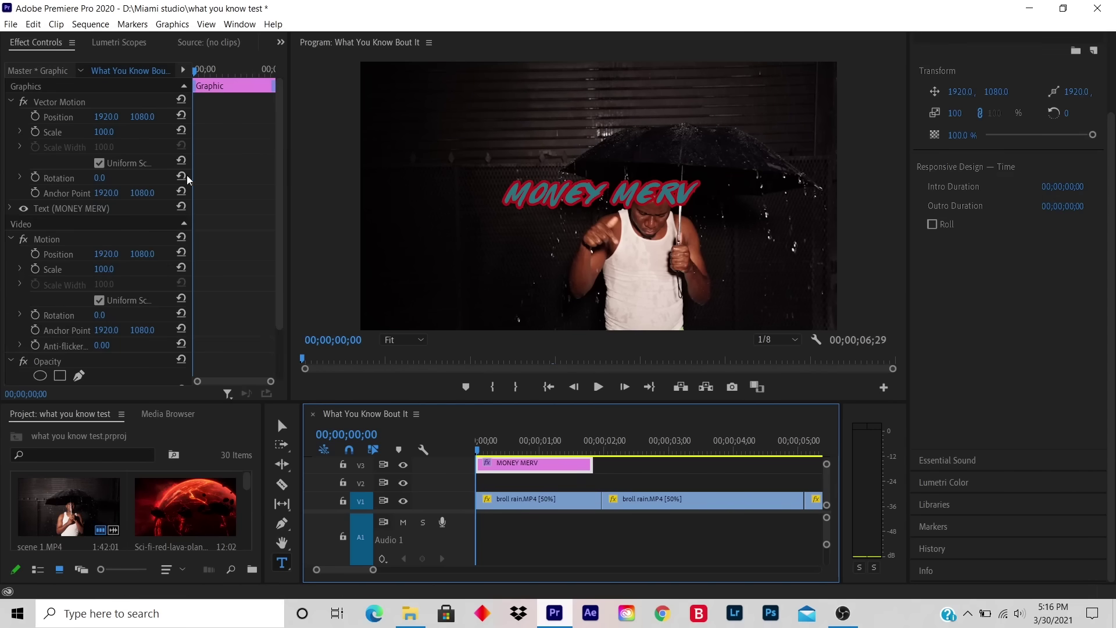
pyautogui.click(110, 131)
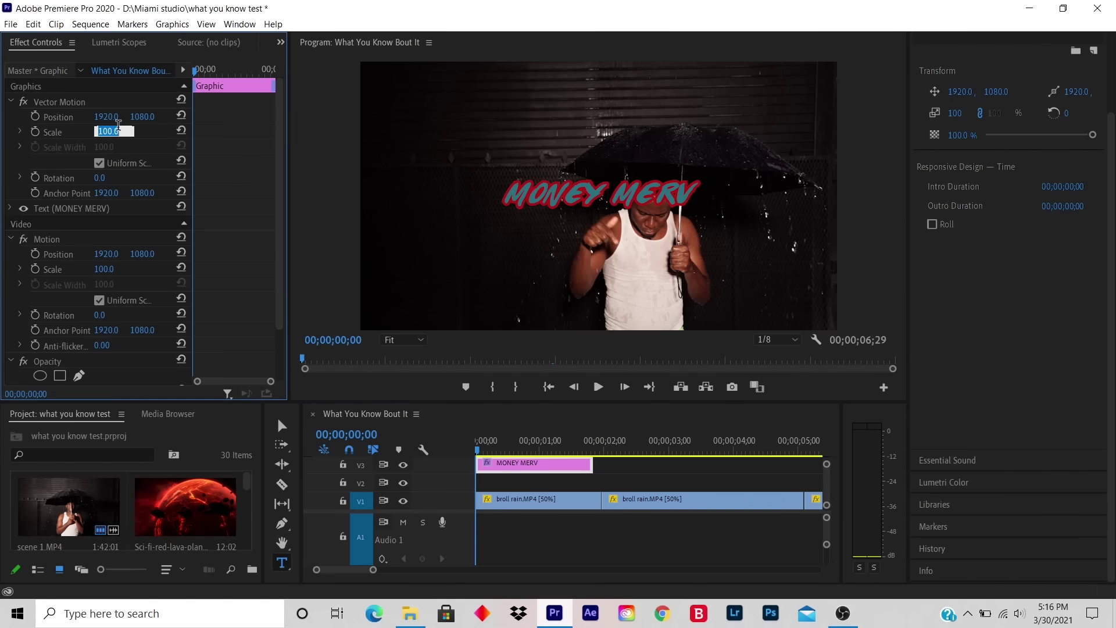
pyautogui.write('0')
pyautogui.press('Return')
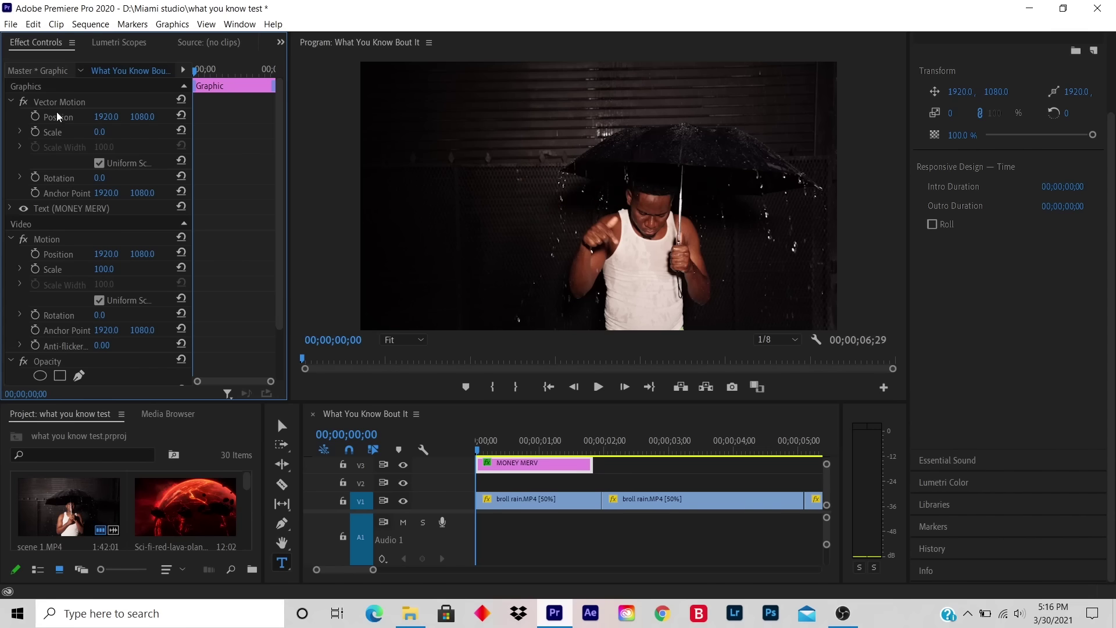
pyautogui.click(37, 121)
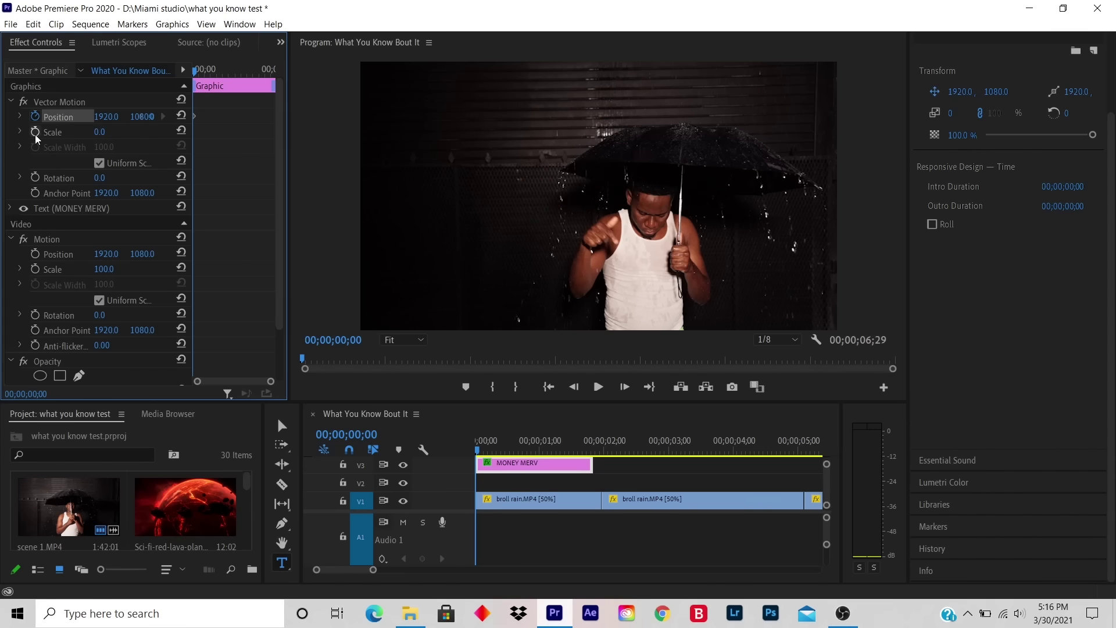
pyautogui.click(35, 133)
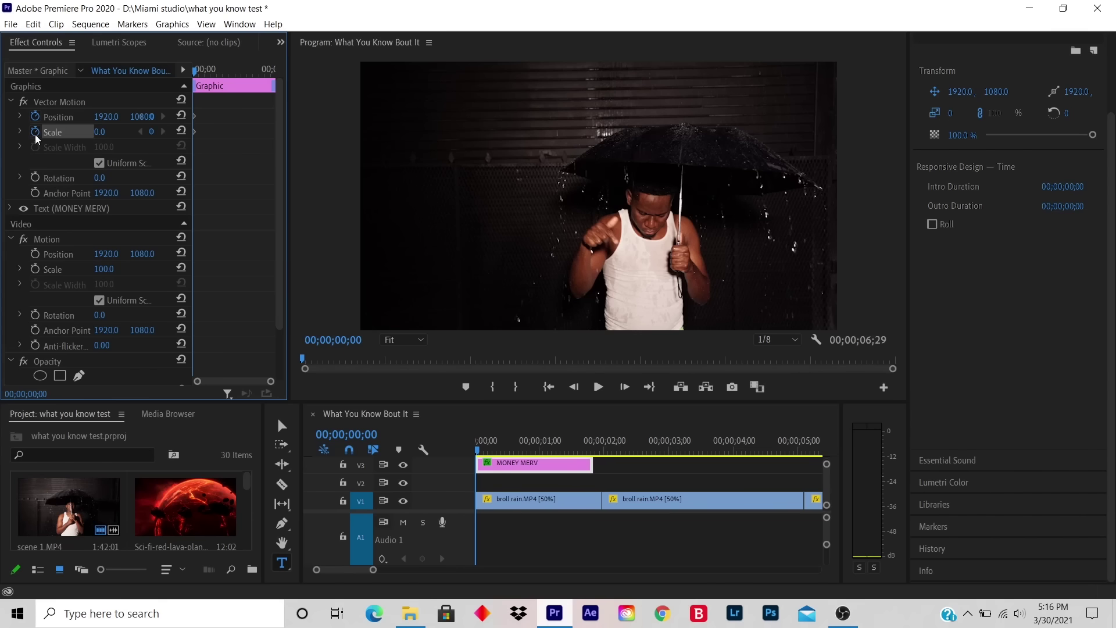
pyautogui.click(478, 452)
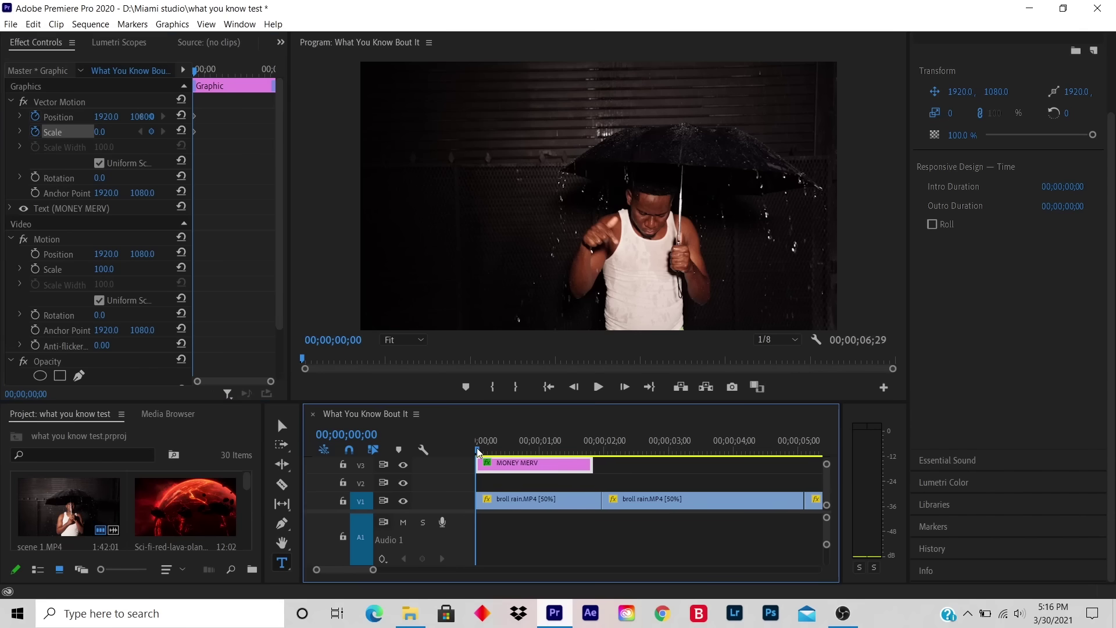
# Step: Keyframe the title's scale at 100 at 00;00;01;21, then replay from the start to preview
pyautogui.moveTo(478, 453); pyautogui.dragTo(586, 455)
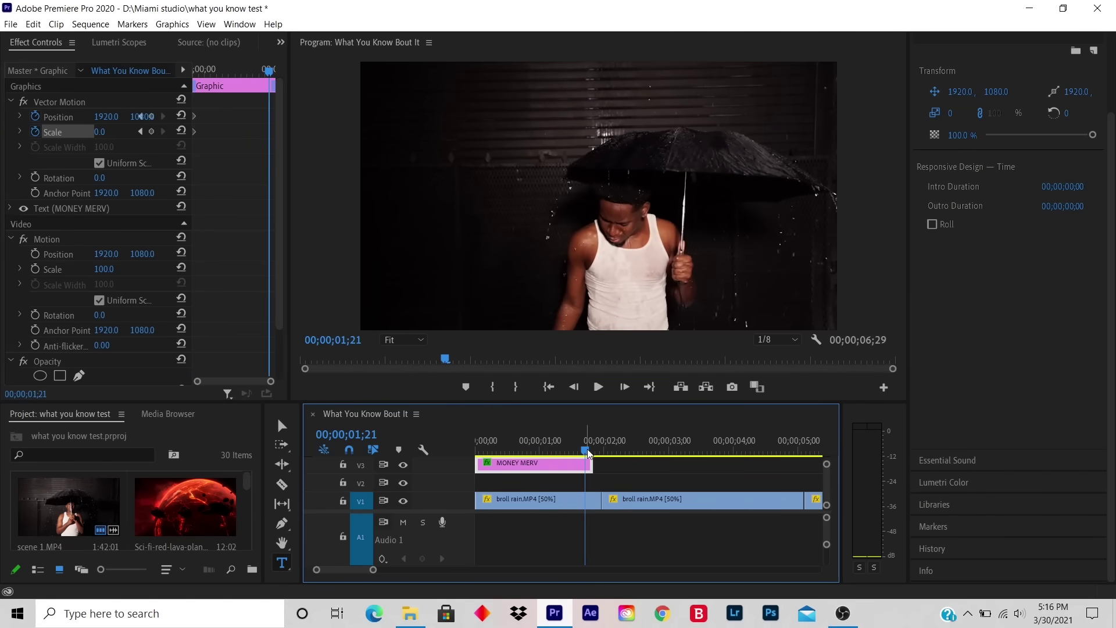
pyautogui.click(100, 133)
pyautogui.write('1')
pyautogui.press('Return')
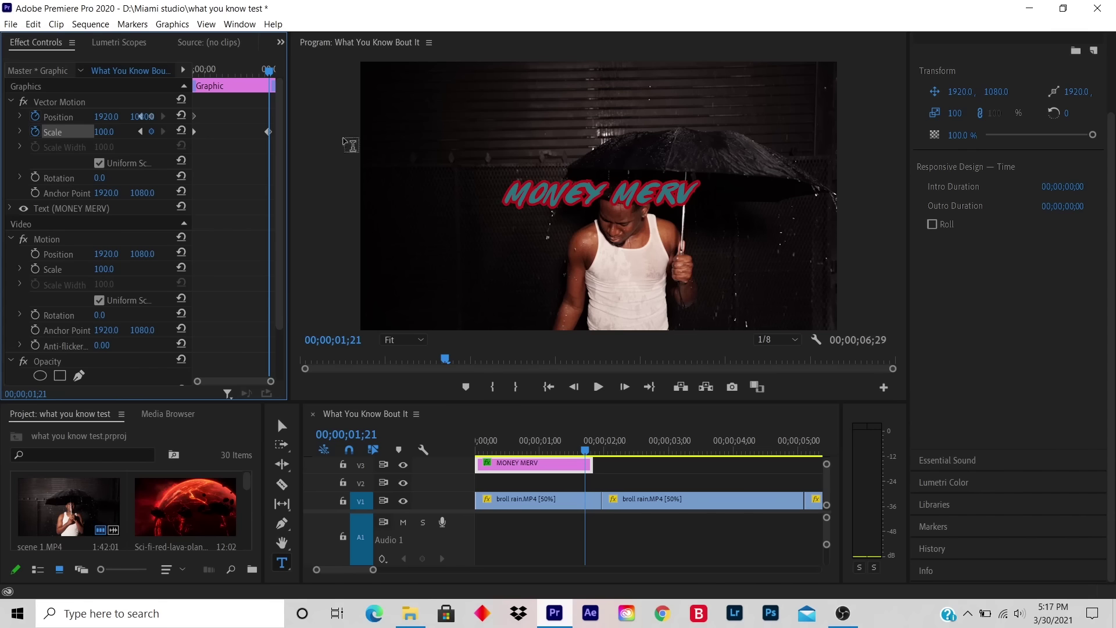
pyautogui.moveTo(446, 363); pyautogui.dragTo(279, 352)
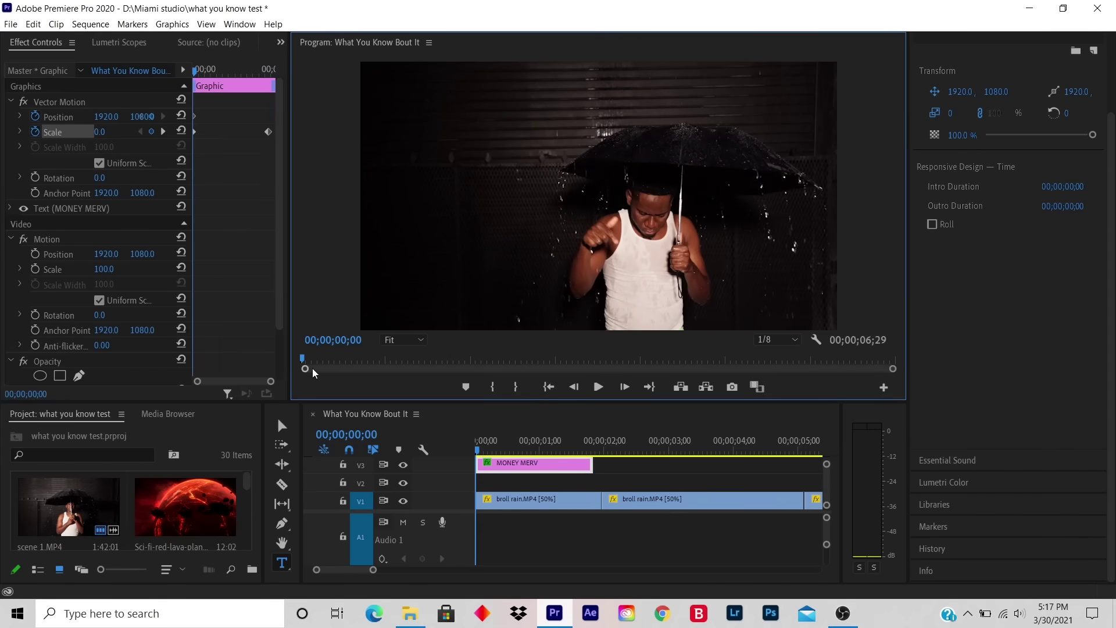
pyautogui.click(598, 387)
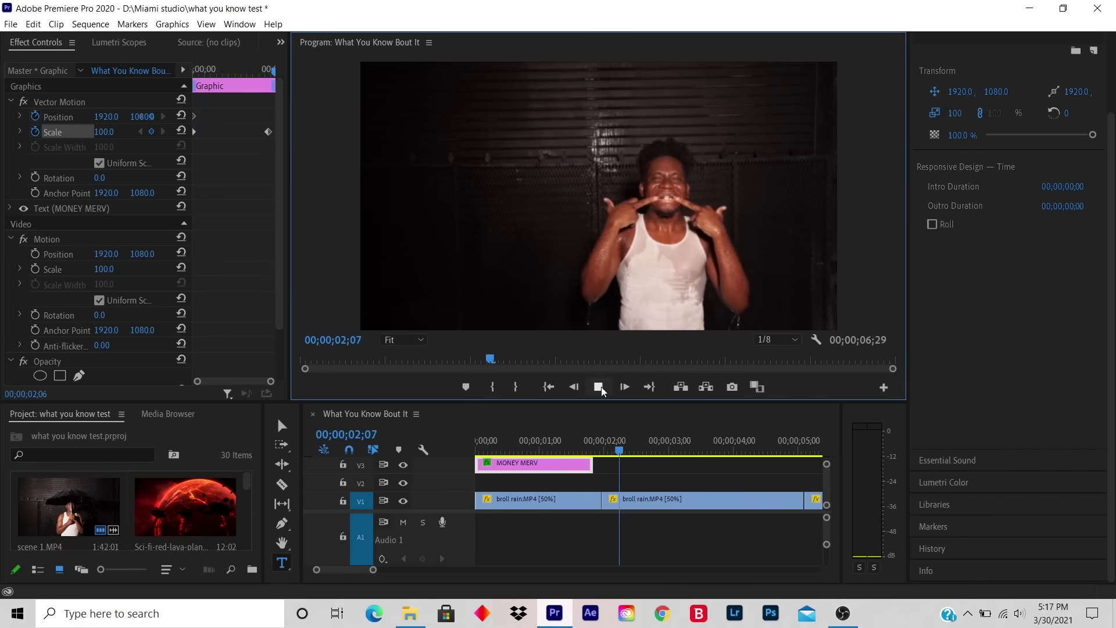
# Step: Stop playback, select the MONEY MERV title clip at 00;00;01;20 and reset its scale to 100
pyautogui.click(598, 386)
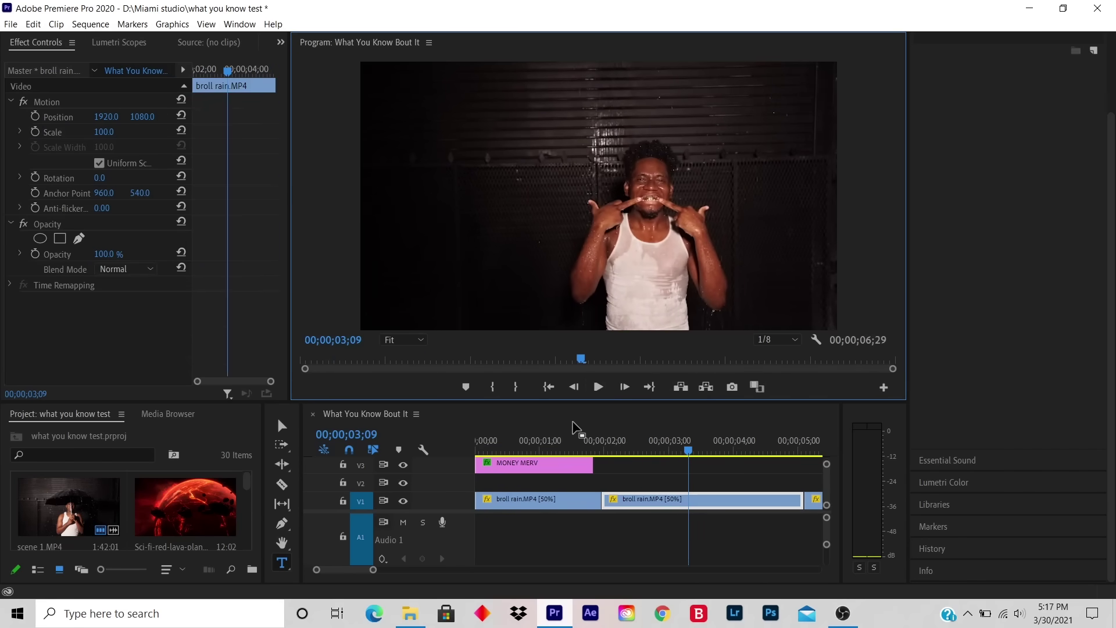
pyautogui.click(584, 440)
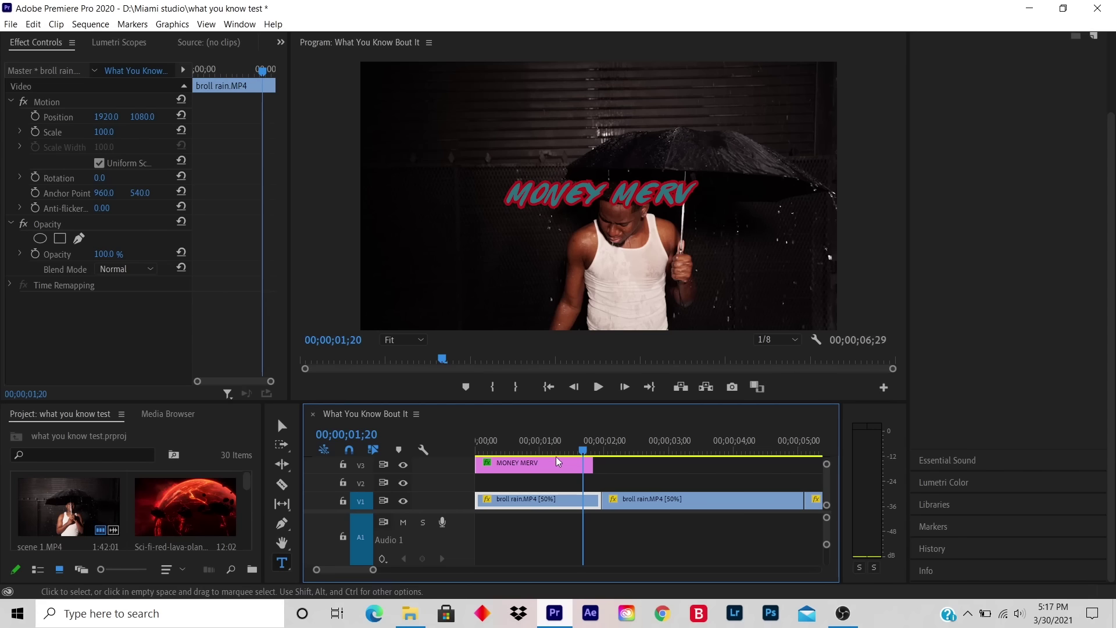
pyautogui.click(531, 466)
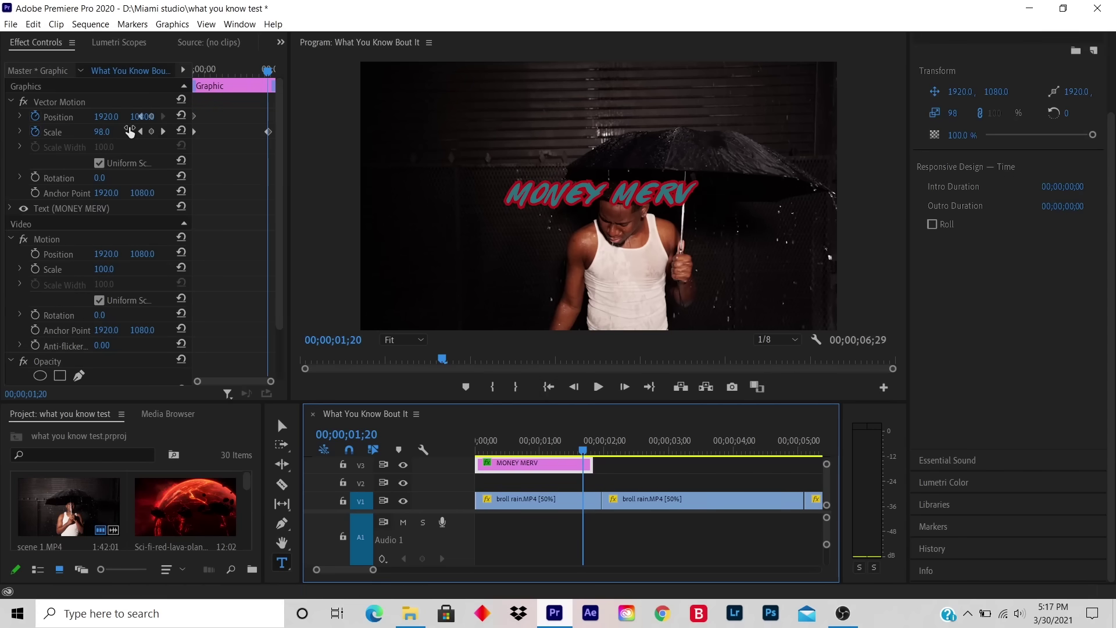
pyautogui.click(182, 115)
pyautogui.click(181, 132)
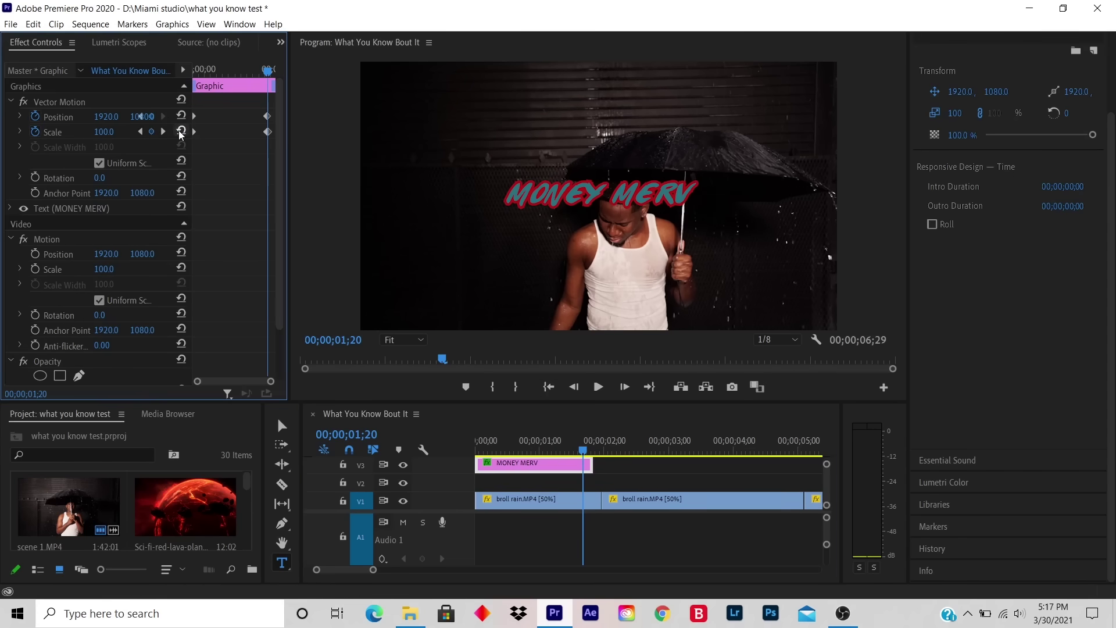
# Step: Delete the title's position and scale keyframes by turning off both animations, then return to the start
pyautogui.click(36, 118)
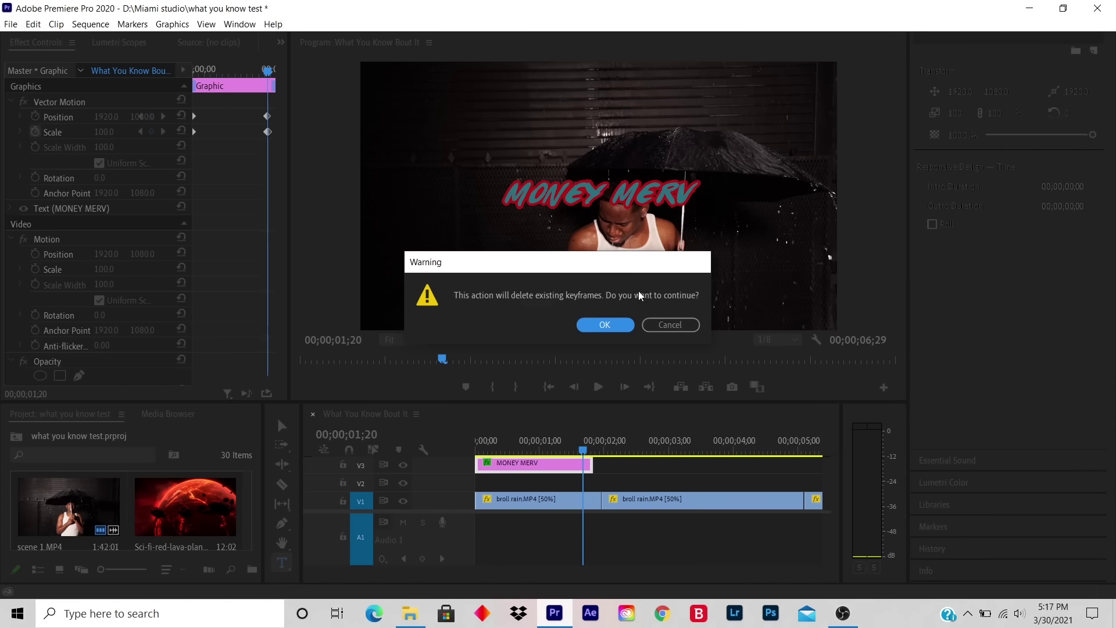
pyautogui.click(605, 325)
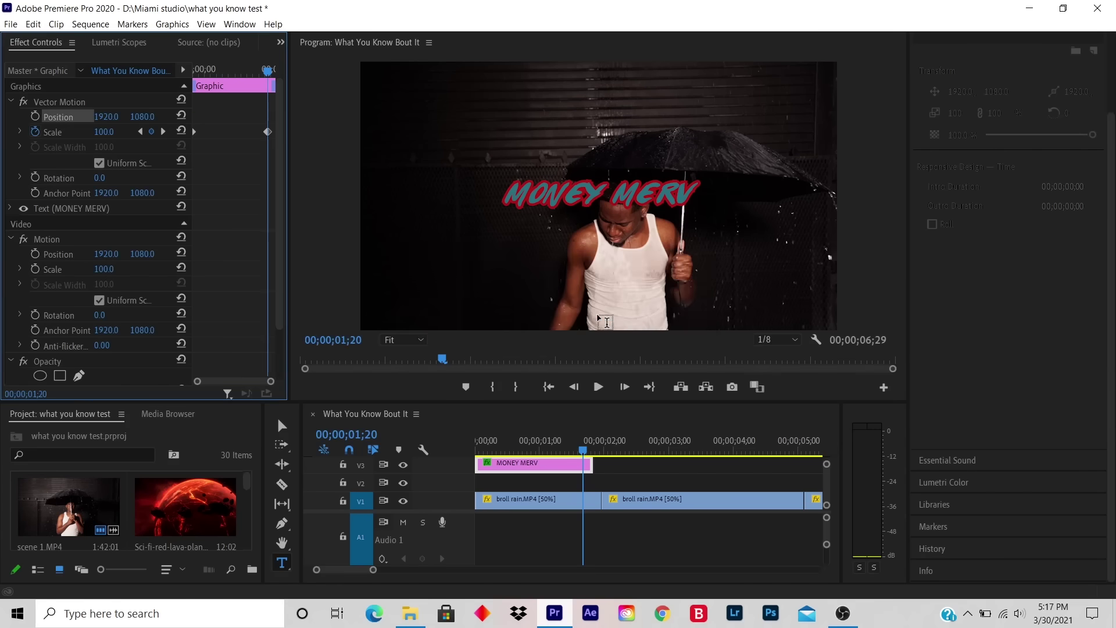
pyautogui.click(35, 133)
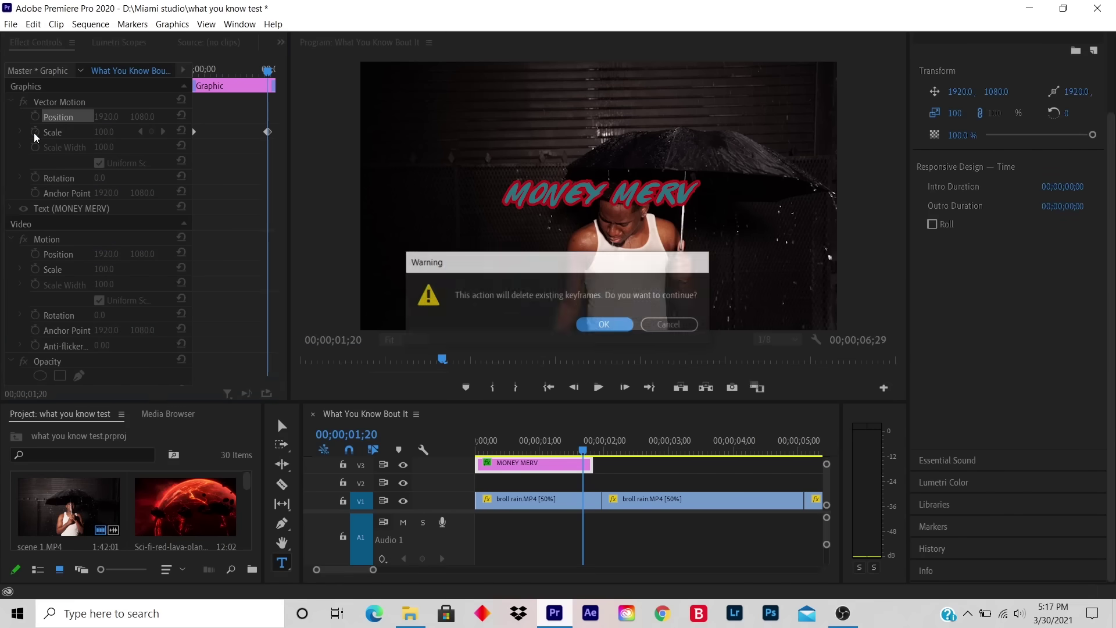
pyautogui.click(618, 329)
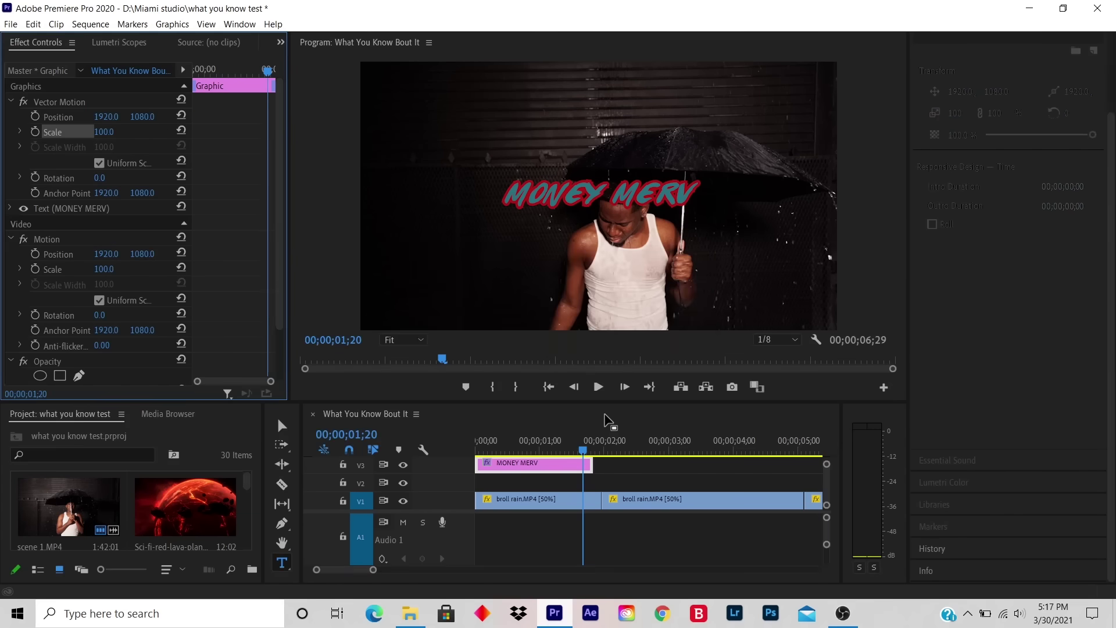
pyautogui.moveTo(583, 441); pyautogui.dragTo(549, 442)
pyautogui.press('Home')
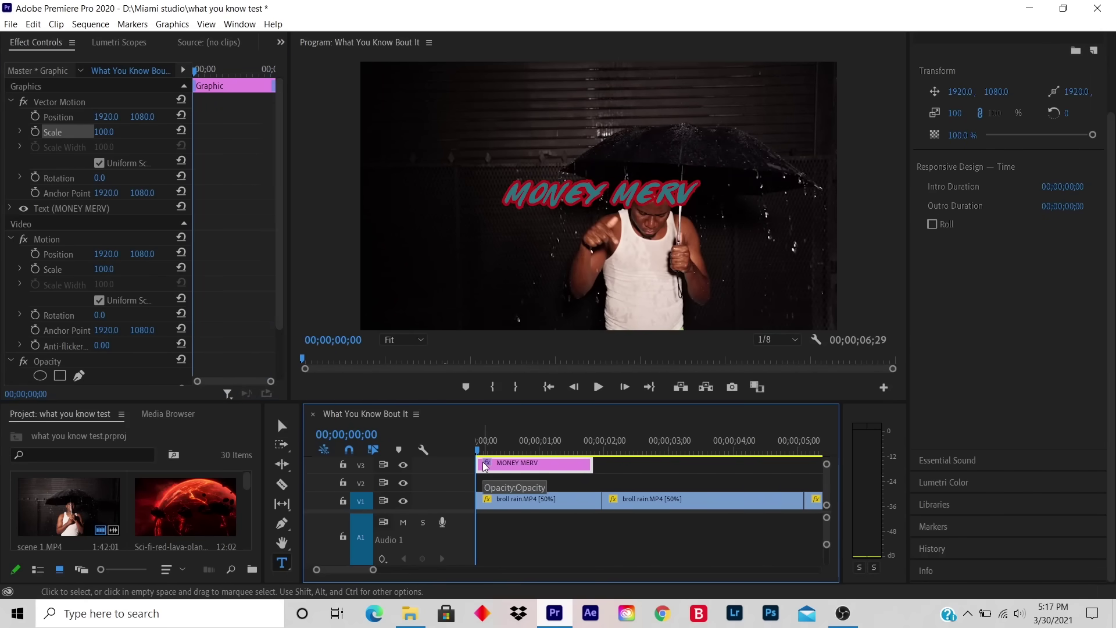
# Step: At 00;00;00;00, set the title's scale to 0 and add fresh position and scale keyframes
pyautogui.click(114, 131)
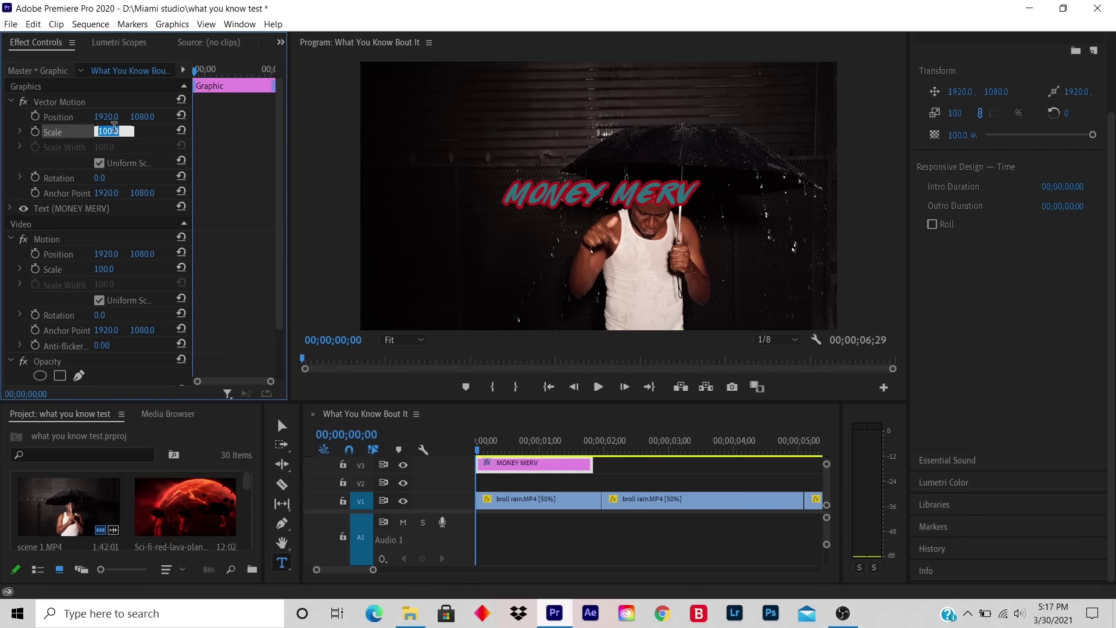
pyautogui.write('0')
pyautogui.press('Return')
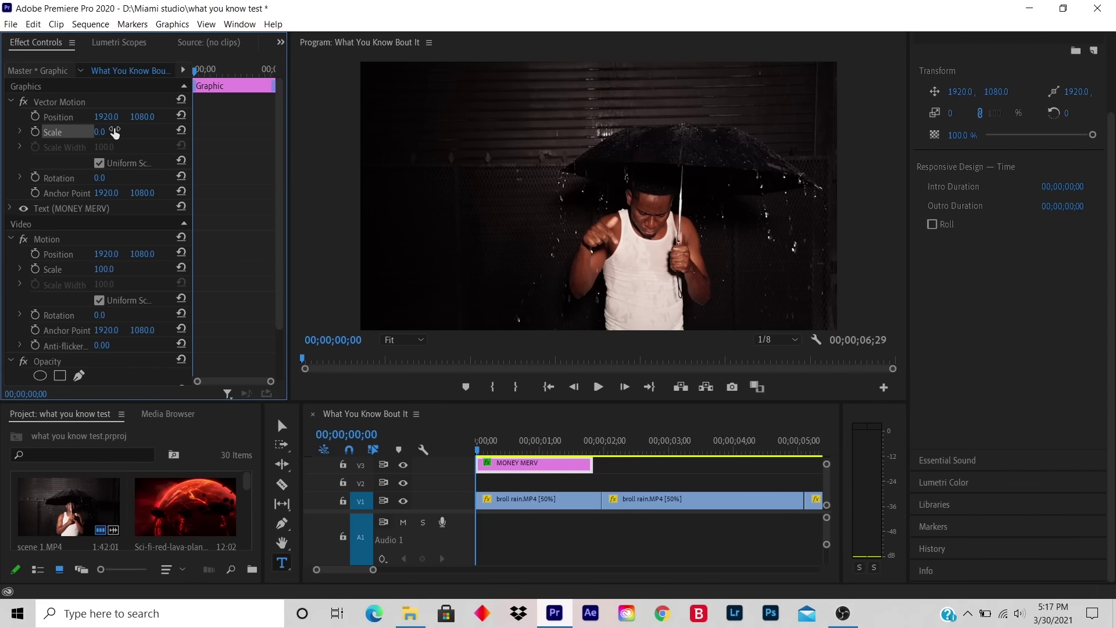
pyautogui.click(34, 116)
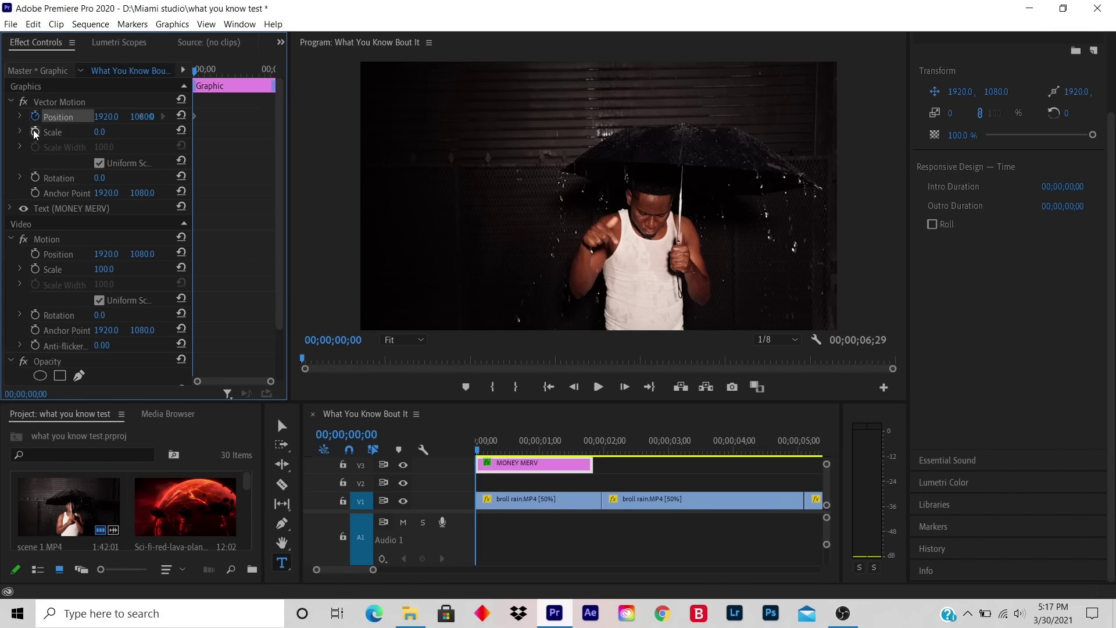
pyautogui.click(35, 132)
pyautogui.click(482, 450)
pyautogui.moveTo(488, 449); pyautogui.dragTo(584, 449)
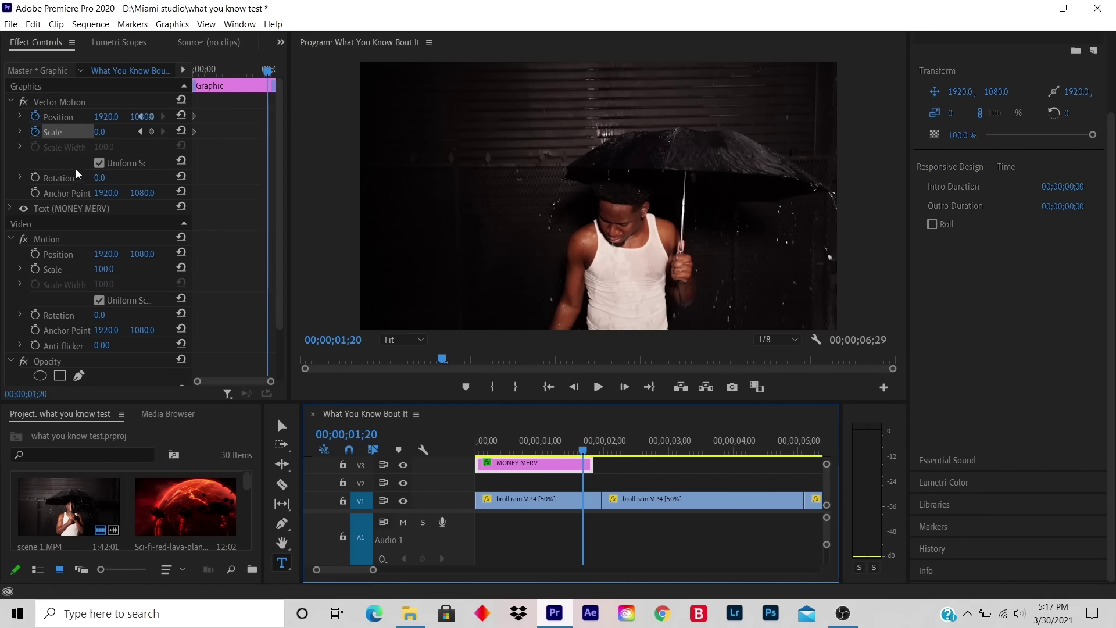
# Step: At 00;00;01;20, try scale values 500, 300 and 200, then scrub the final keyframe to 235
pyautogui.click(110, 130)
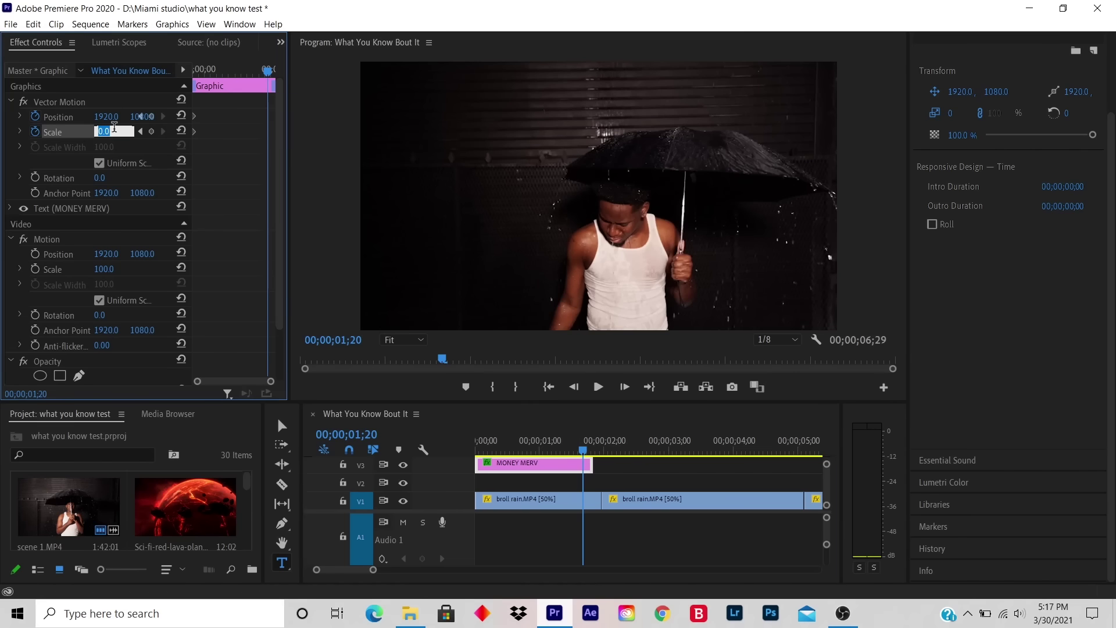
pyautogui.write('500')
pyautogui.press('Return')
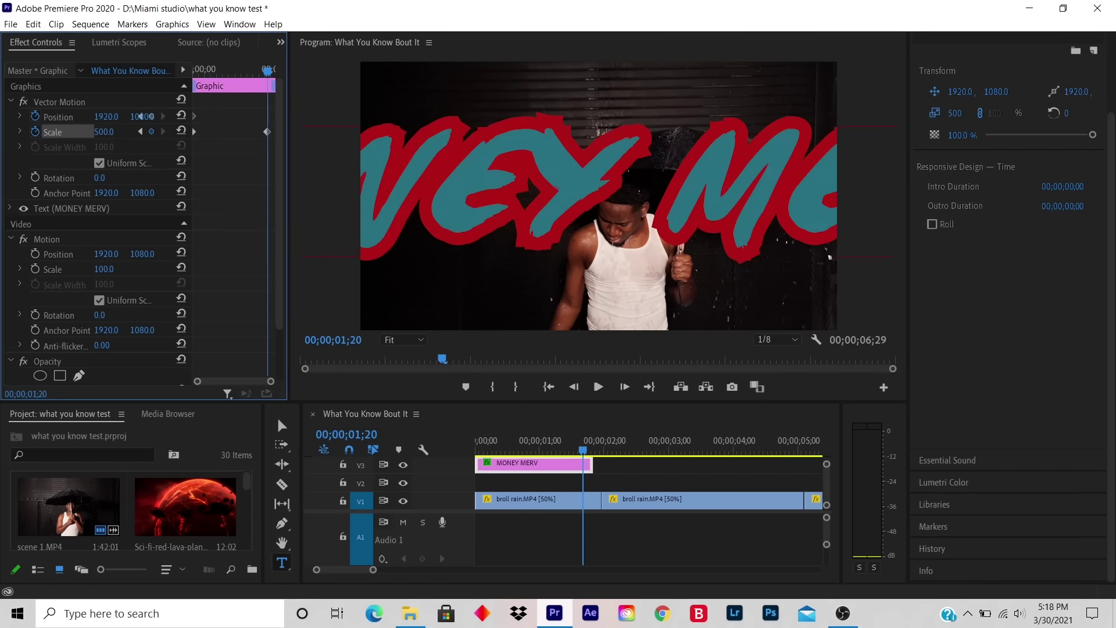
pyautogui.click(115, 128)
pyautogui.write('300')
pyautogui.press('Return')
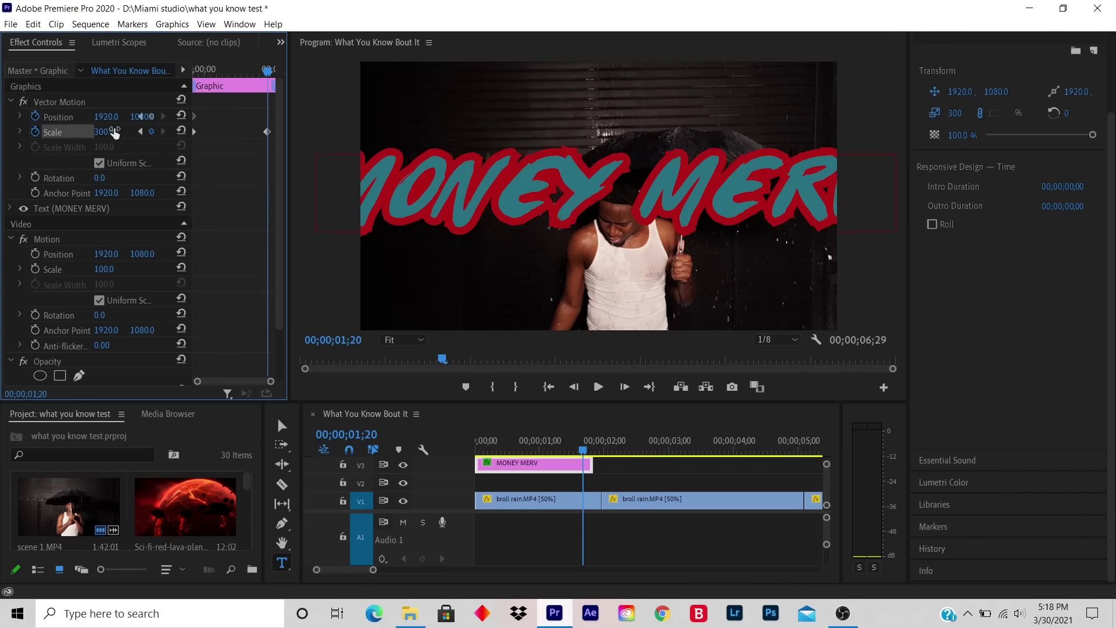
pyautogui.click(115, 130)
pyautogui.write('200')
pyautogui.press('Return')
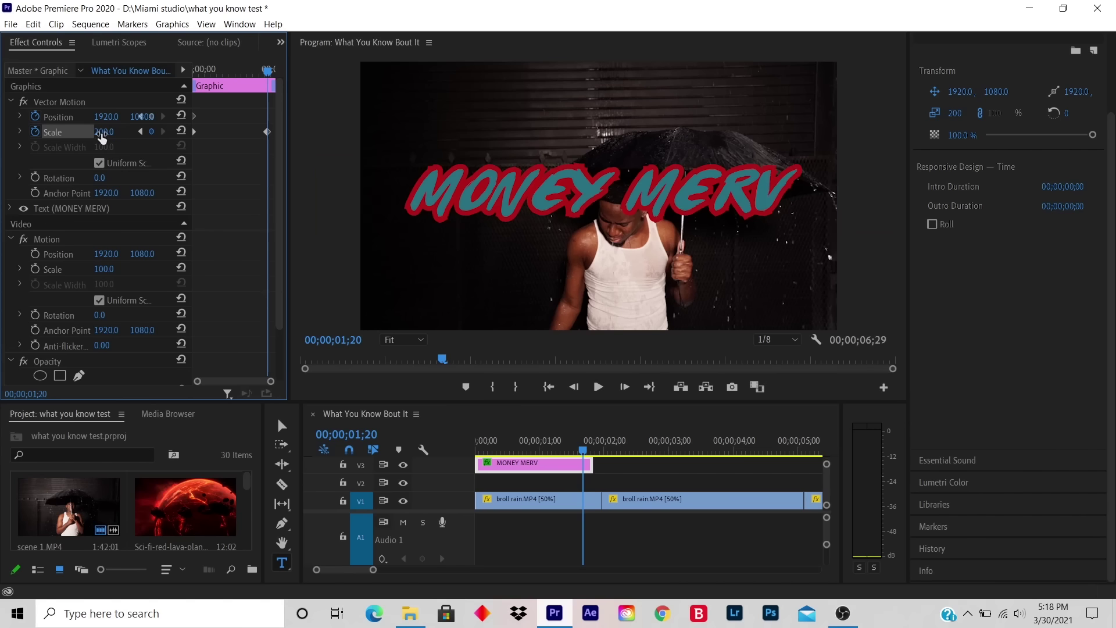
pyautogui.moveTo(104, 132); pyautogui.dragTo(125, 131)
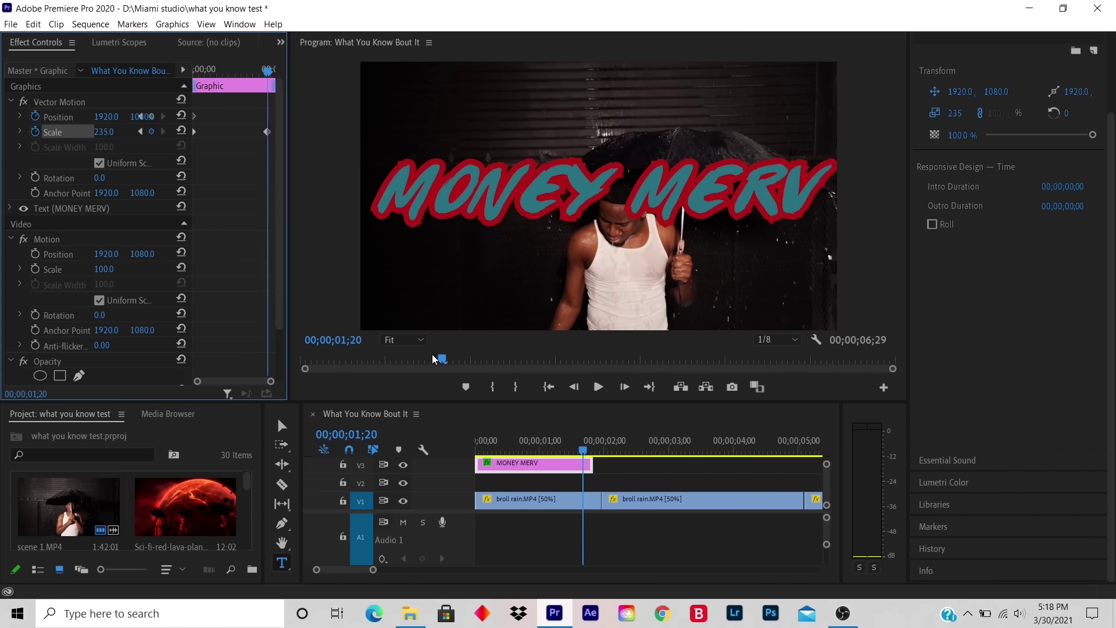
pyautogui.moveTo(443, 359); pyautogui.dragTo(263, 367)
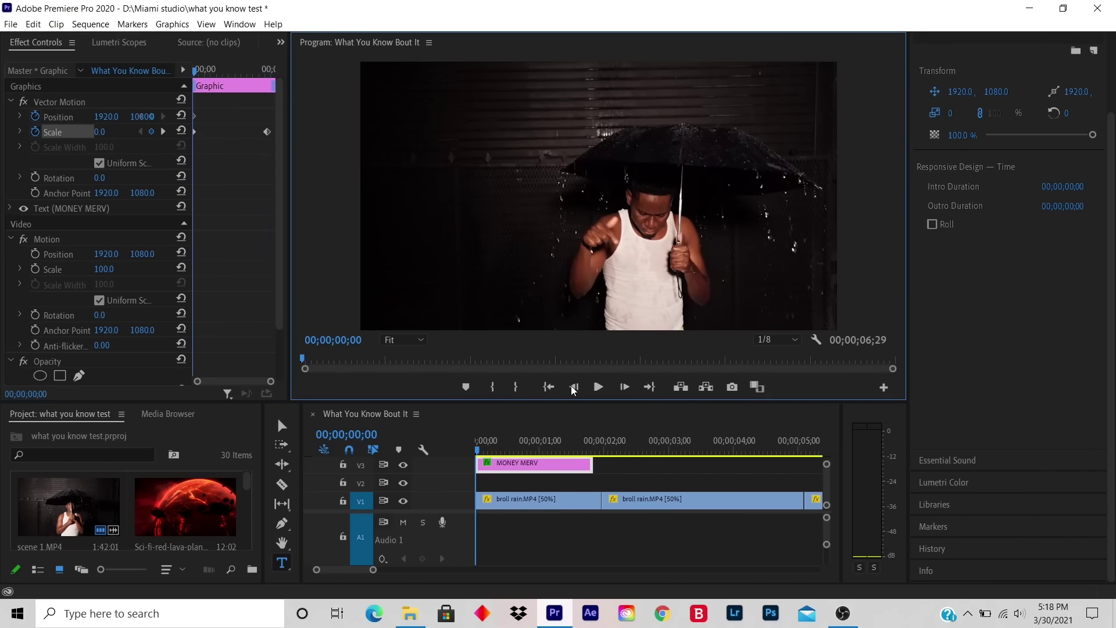
# Step: Play the sequence and stop around 00;00;03;09 to check the title's scale-up
pyautogui.click(598, 387)
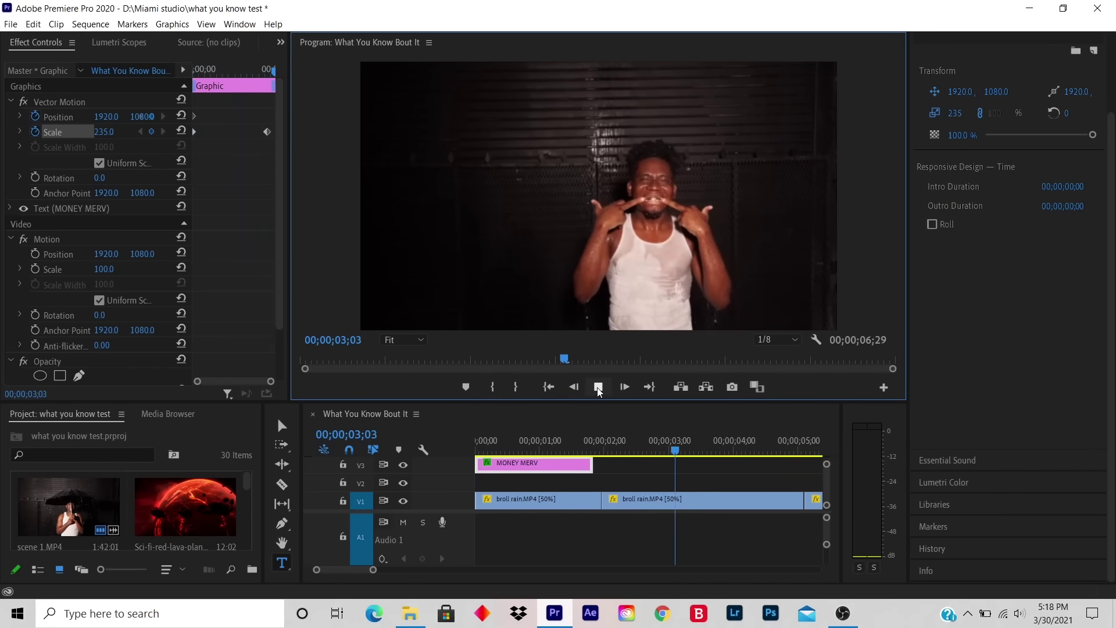
pyautogui.click(598, 387)
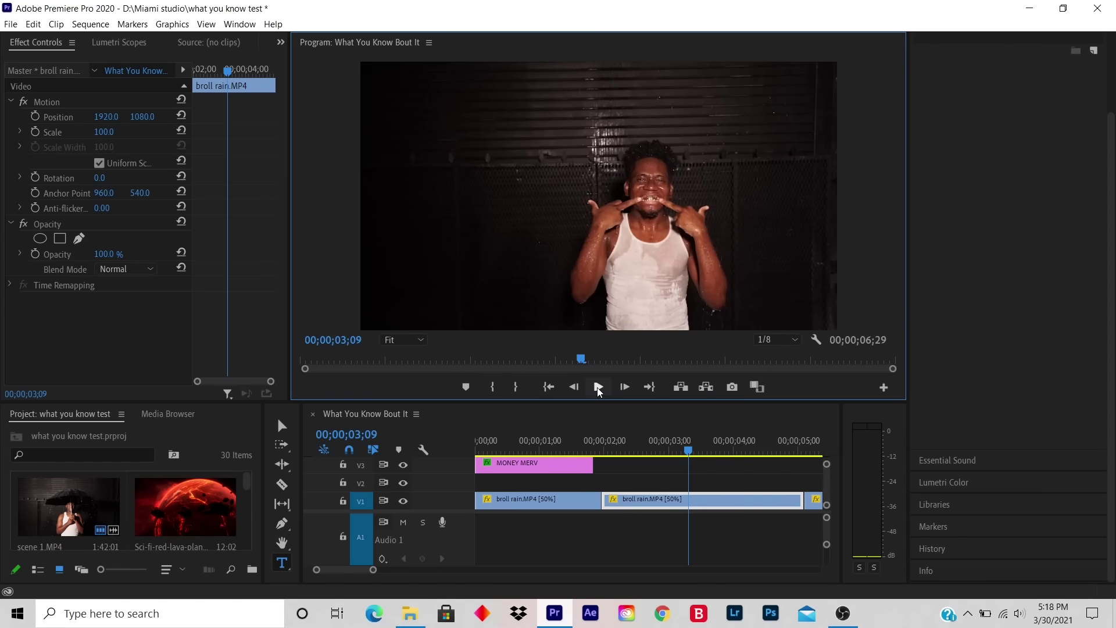